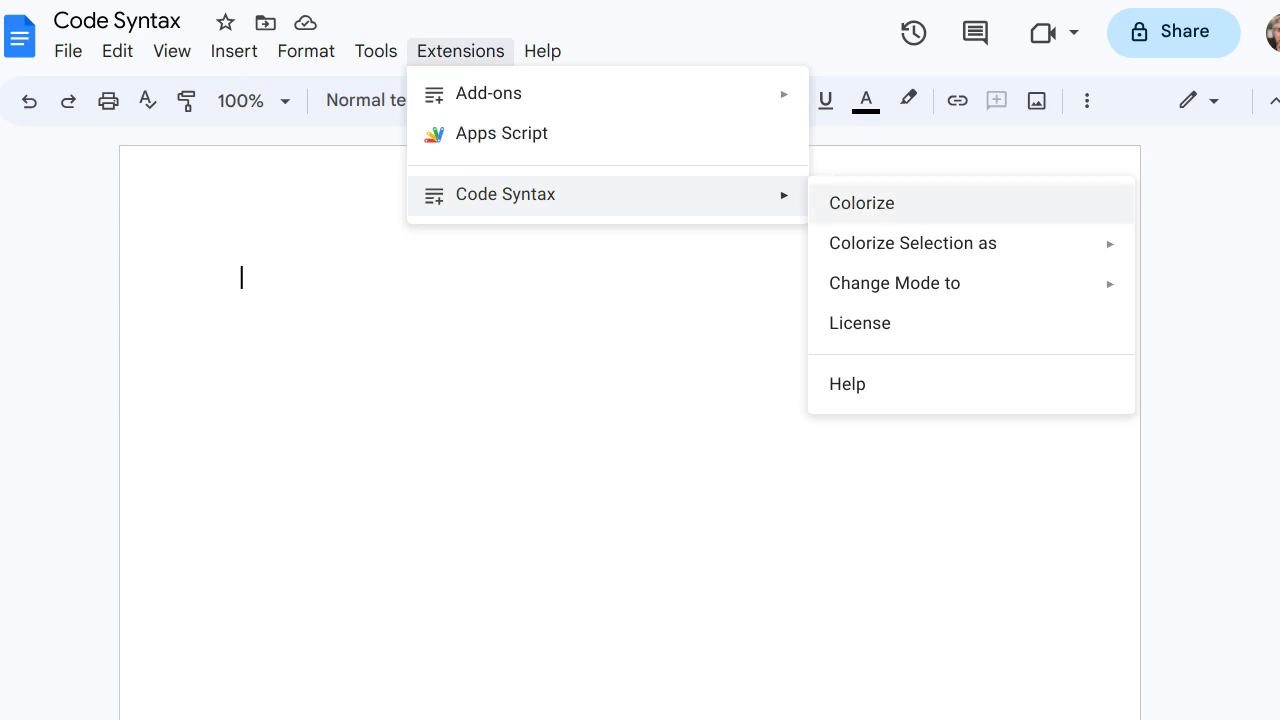
Replace the blank document's content with the copied Markdown demo text starting with "# Some title"
mouse_move(913, 243)
mouse_move(895, 283)
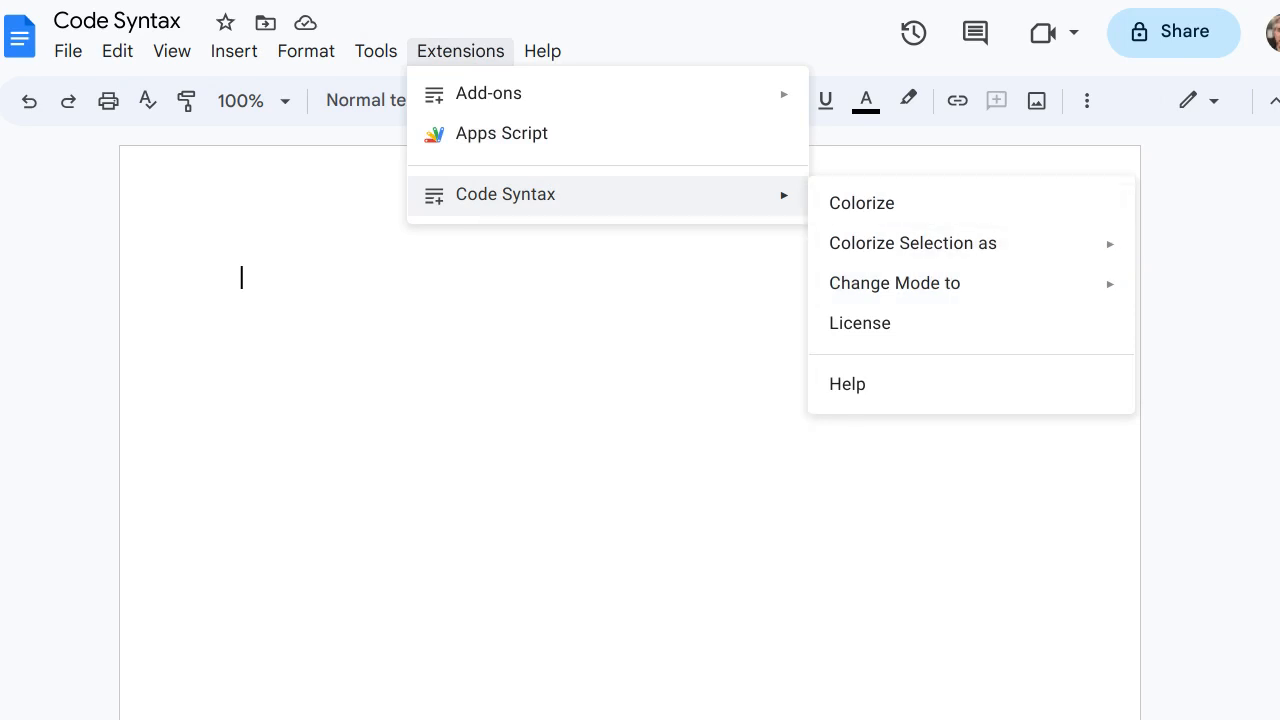
double_click(245, 278)
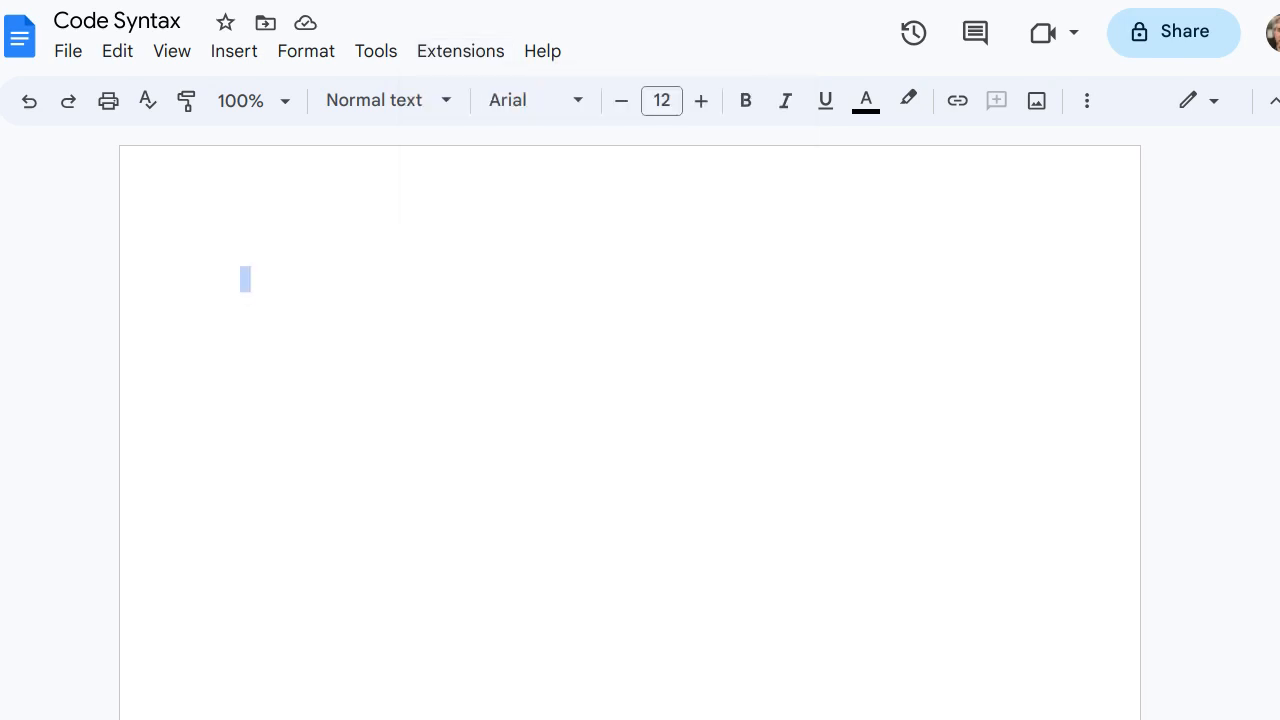
left_click(242, 278)
key("ctrl+a")
type("# Some title  This demonstration shows the capabilities of the `Code Syntax` add-on.  Specifically, we show that using the add-on colors inline `code spans`. These spans are also colored depending on the content: `1234`, `192.168.0.1`, ...  ## Code blocks The most important feature of `Code Syntax` is the ability to syntax highlight code blocks. Code blocks start with ``` (on a separate line), and should have a language identifier following the triple-ticks. They are closed with ``` again.  ``` toit main:   print \"hello world\" ```")
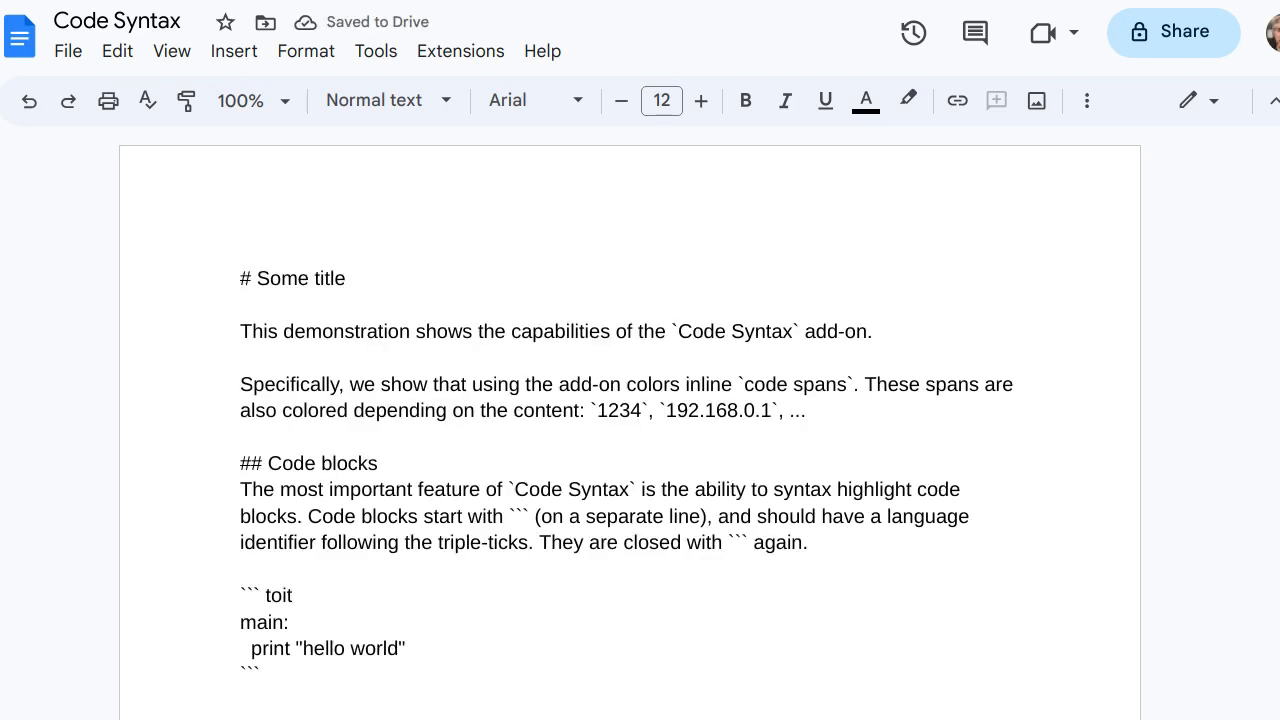
Examine the Markdown markers in the text: the heading hashes, the inline code backticks, and the triple-tick fences with their language identifier
key("ctrl+Home")
key("shift+Right")
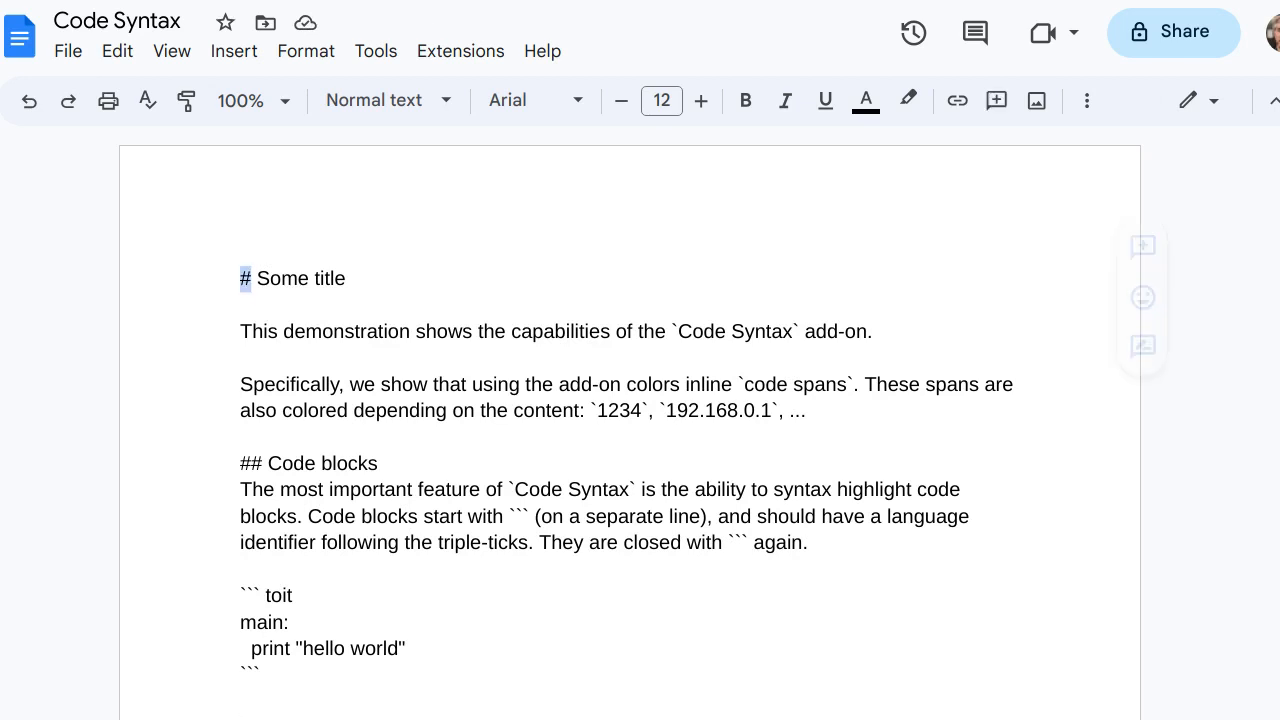
key("Left")
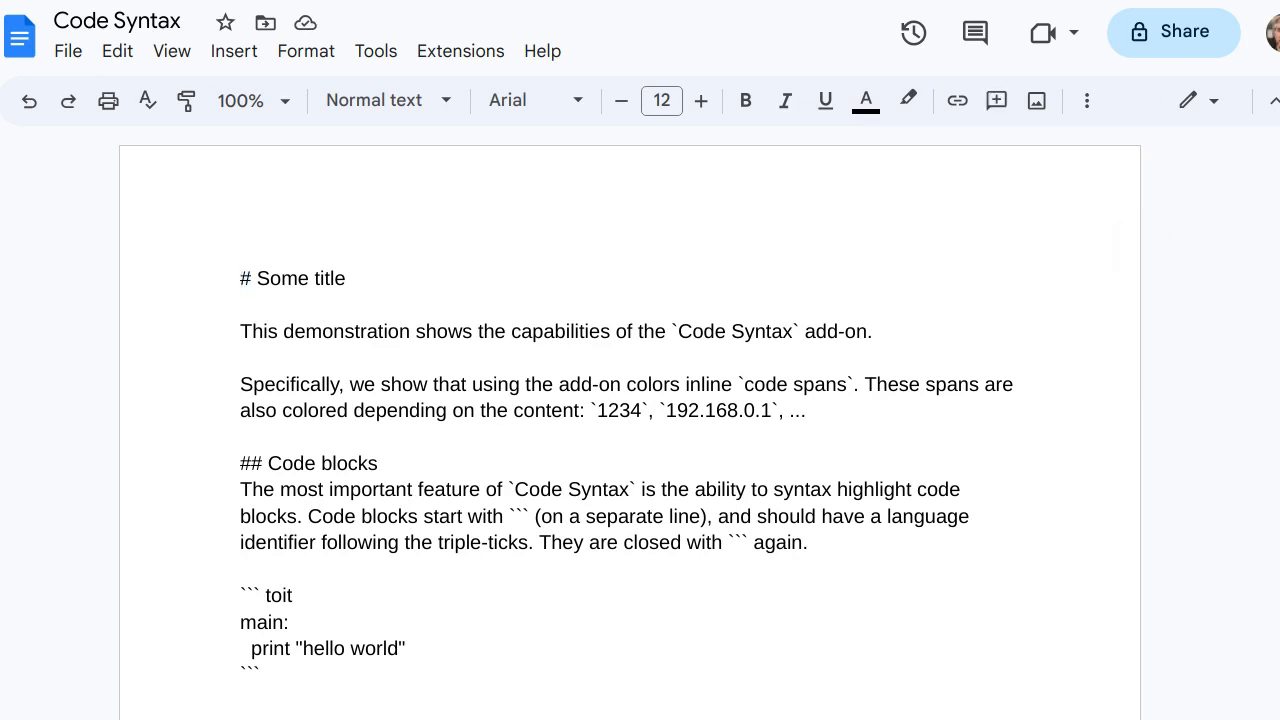
left_click_drag(263, 463, 240, 463)
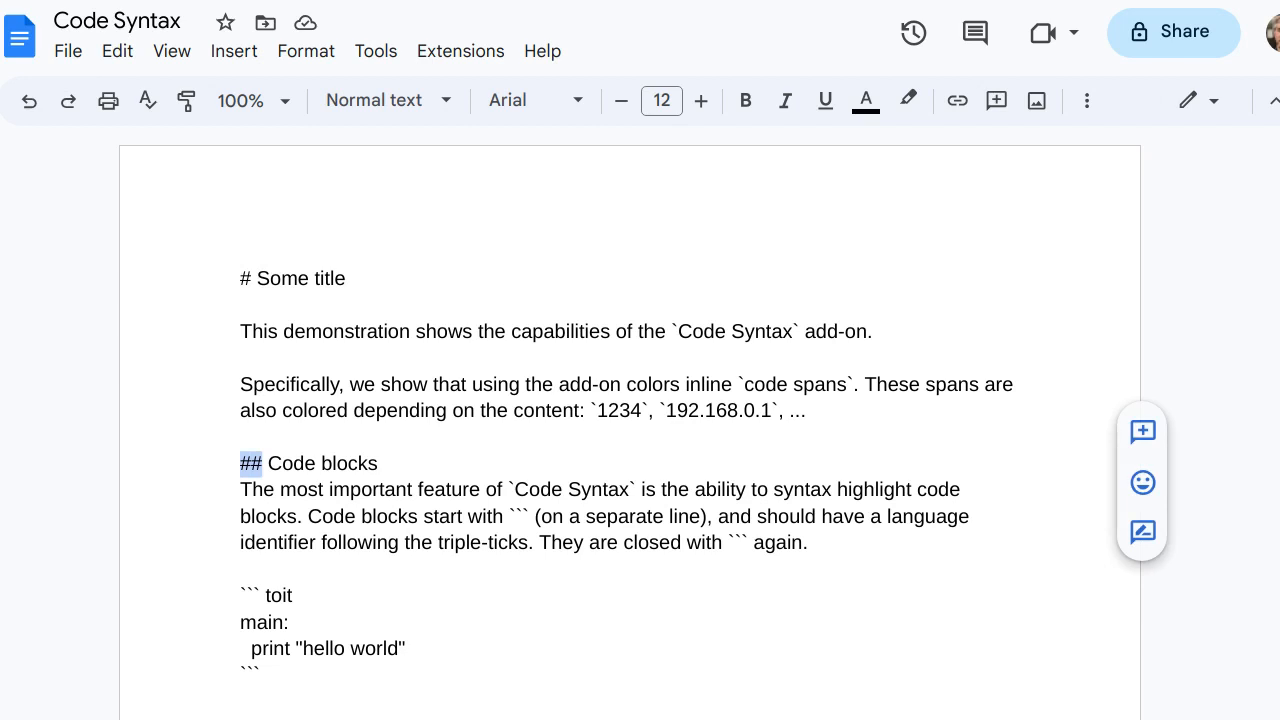
left_click(241, 304)
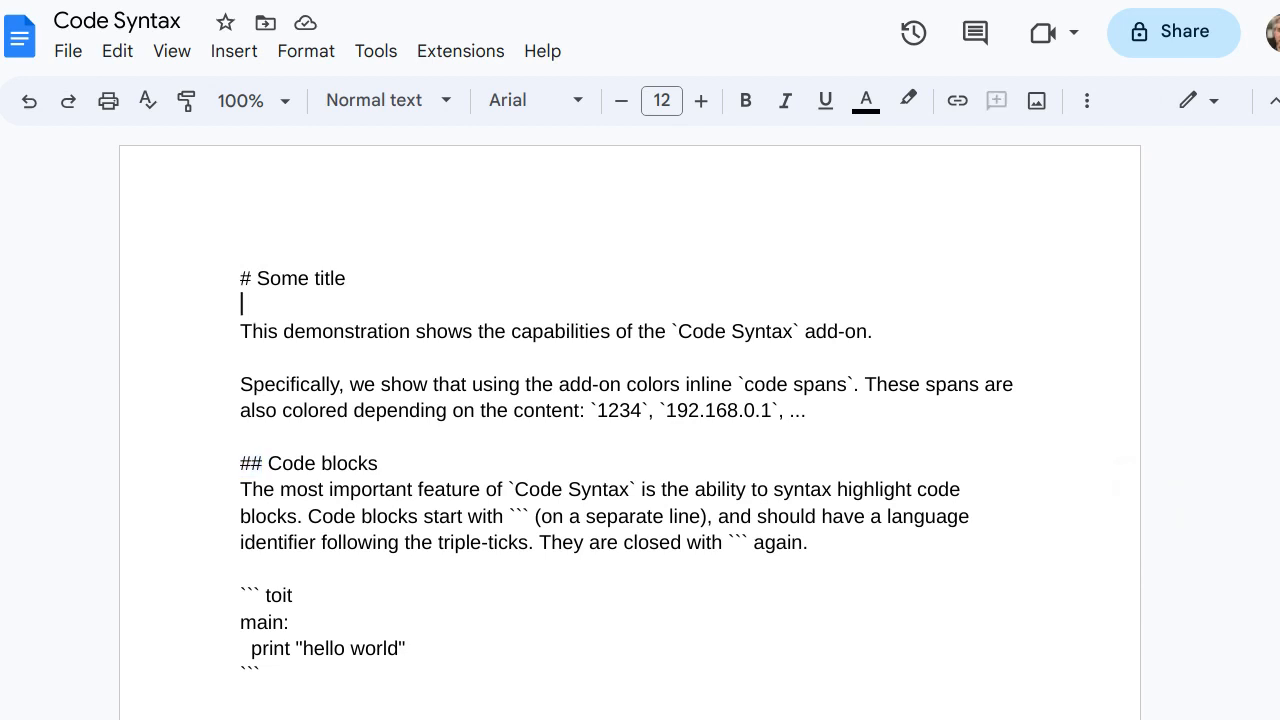
left_click_drag(671, 331, 800, 331)
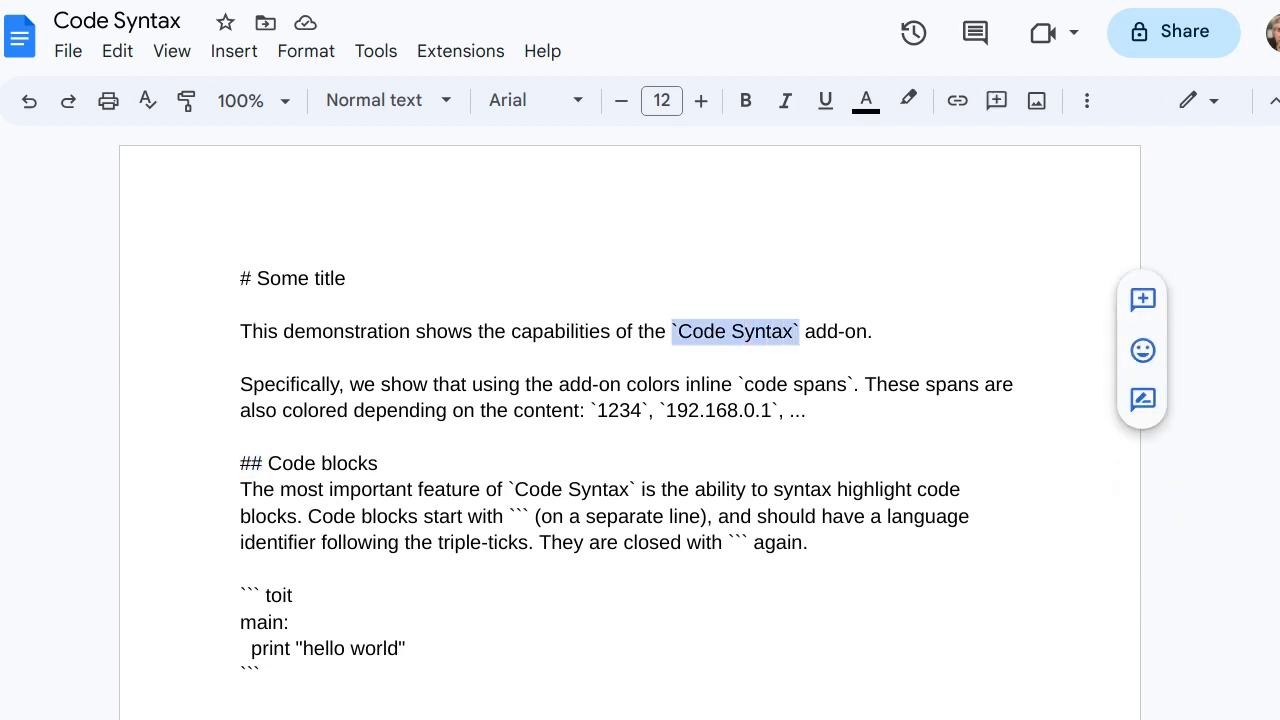
left_click(800, 331)
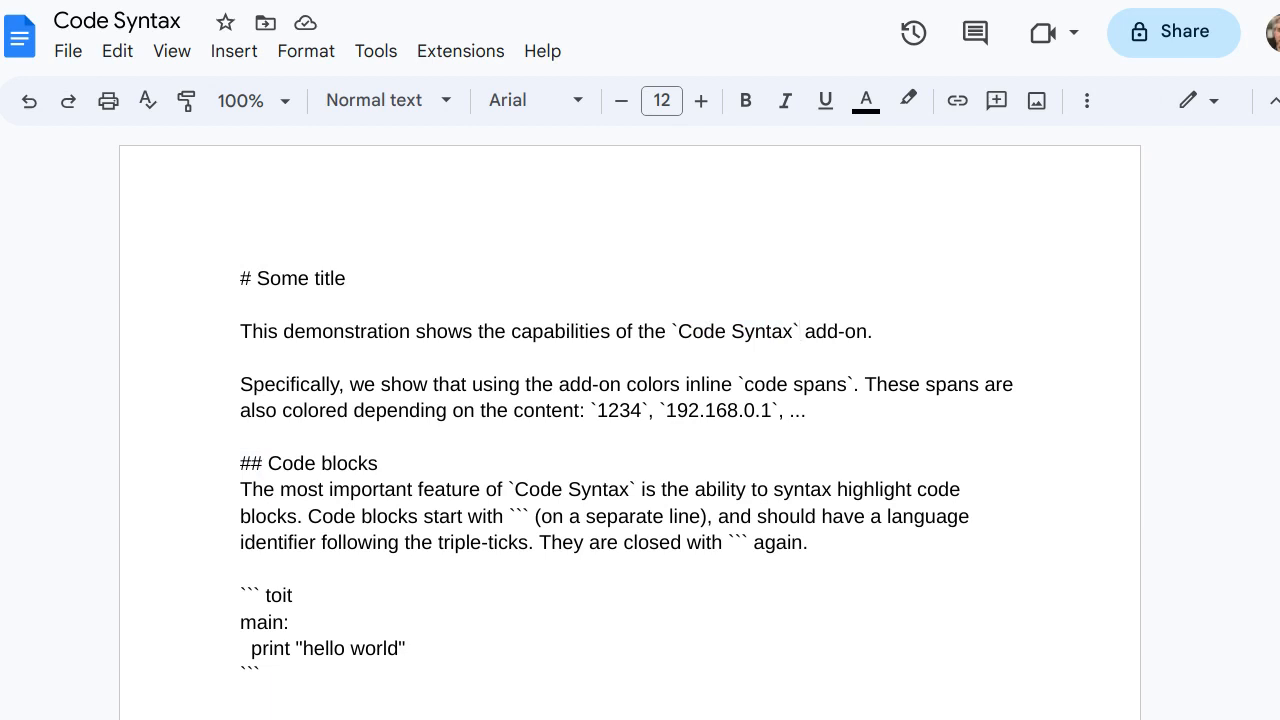
left_click_drag(241, 596, 260, 596)
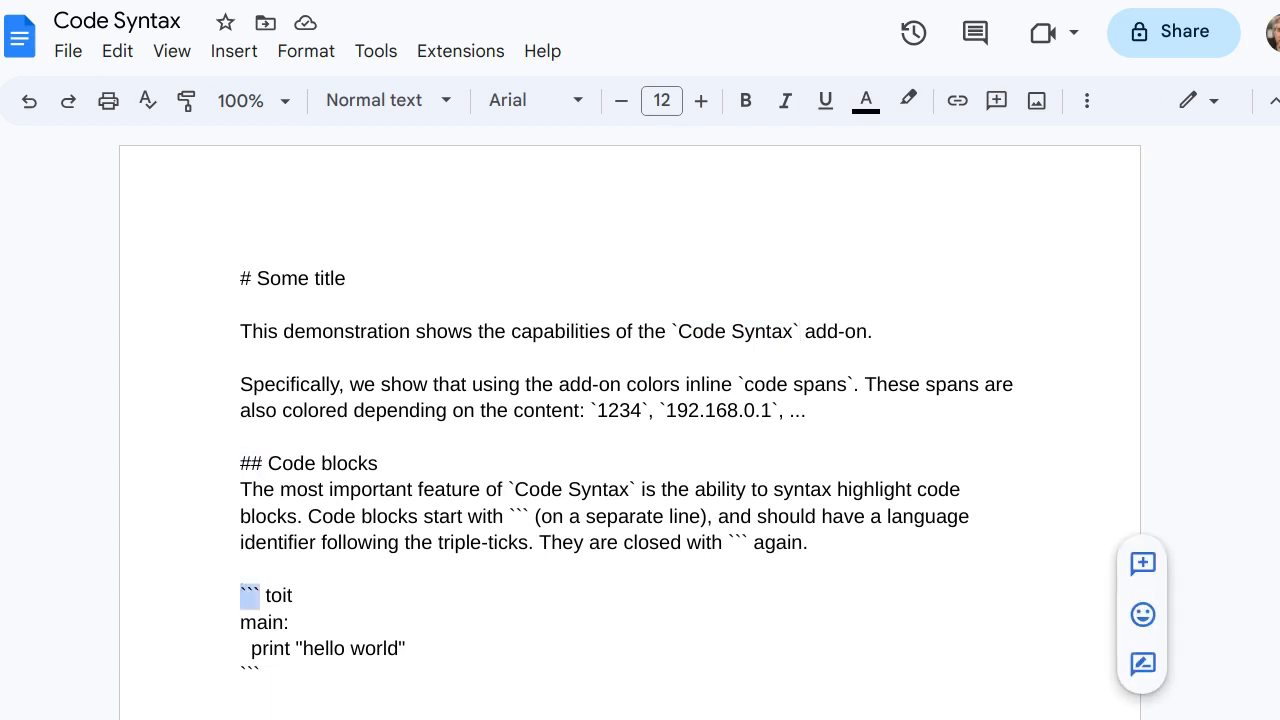
left_click_drag(262, 675, 240, 675)
left_click_drag(260, 596, 266, 596)
left_click(294, 596)
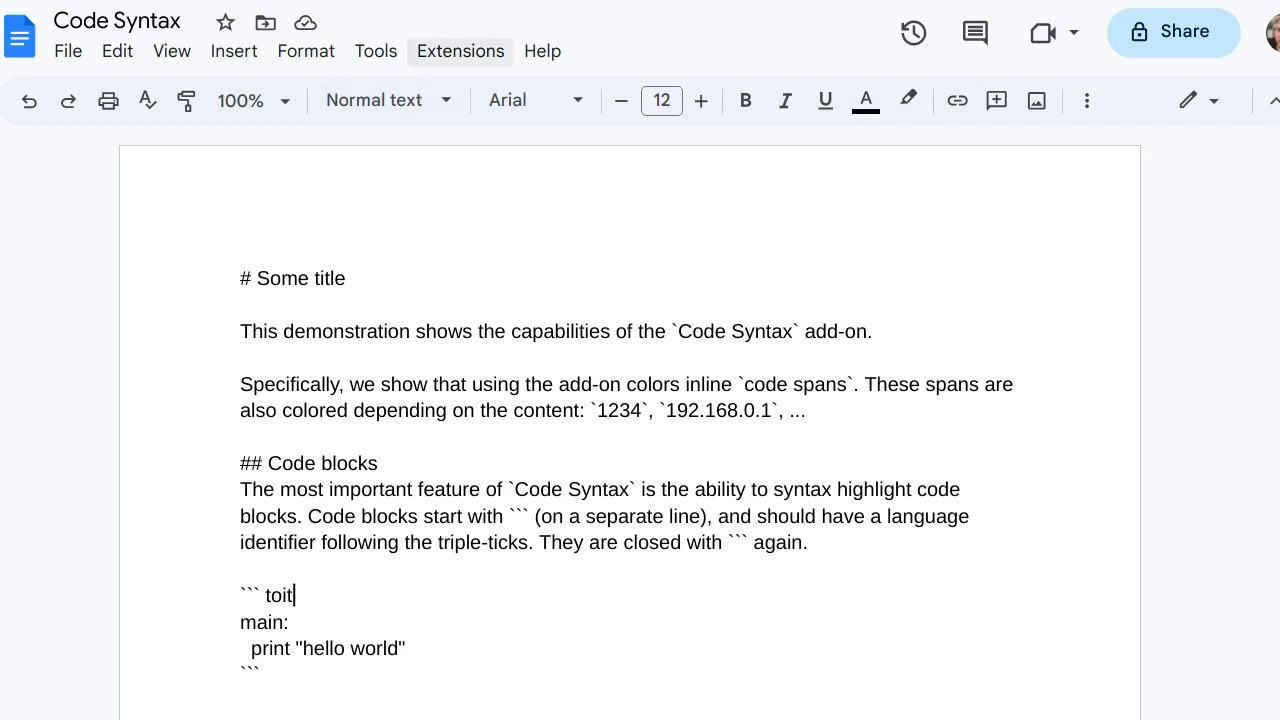
Colorize the whole document with the Code Syntax add-on and check the formatting of the title and inline code spans
left_click(460, 51)
mouse_move(505, 194)
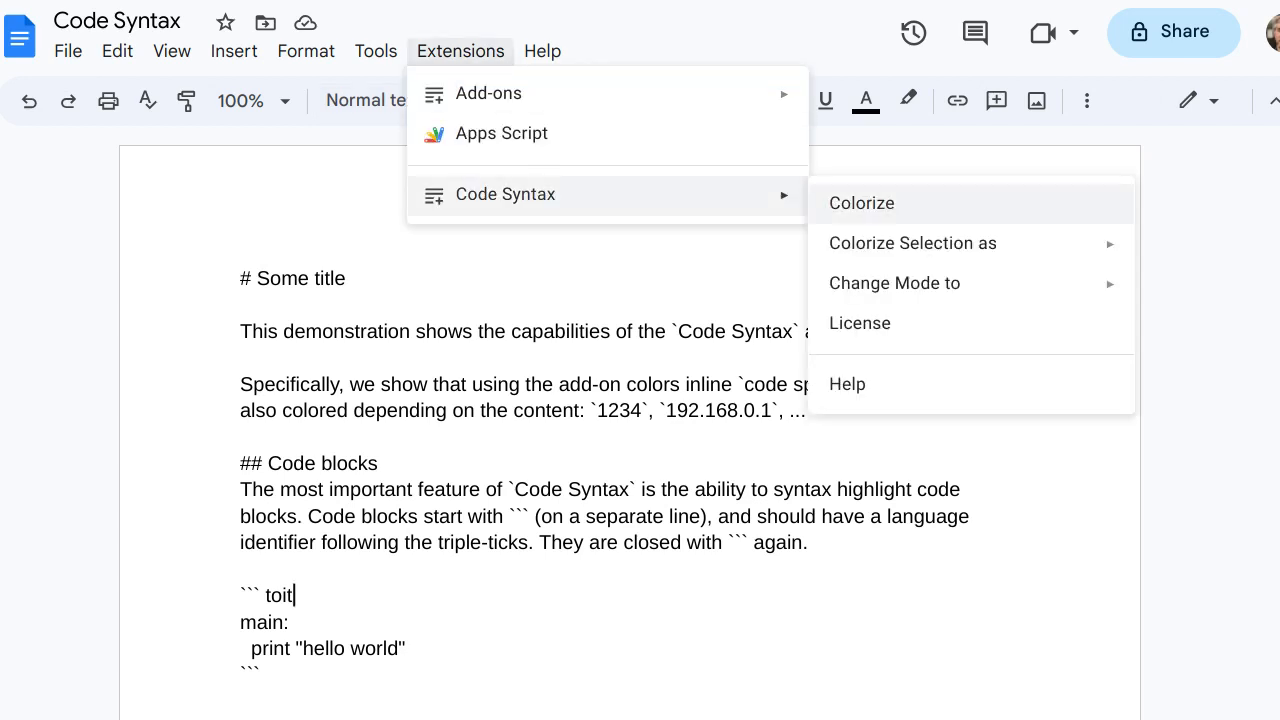
left_click(862, 203)
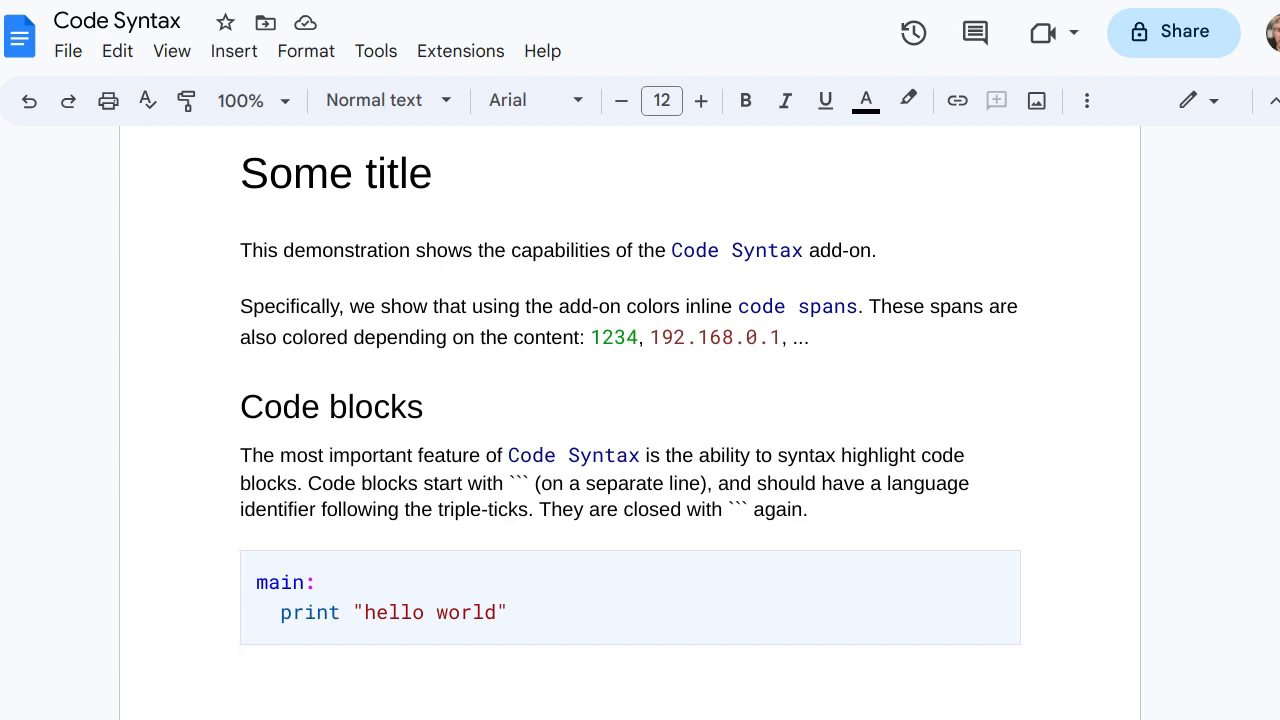
left_click(380, 173)
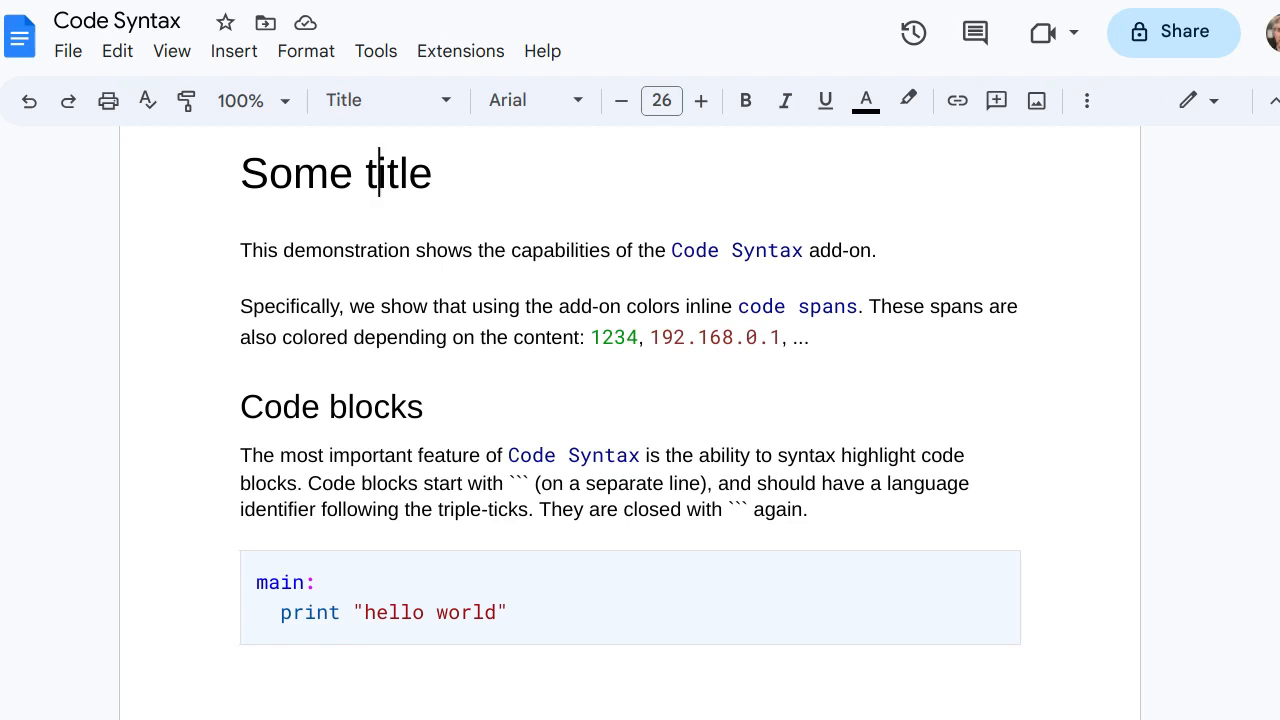
left_click(686, 250)
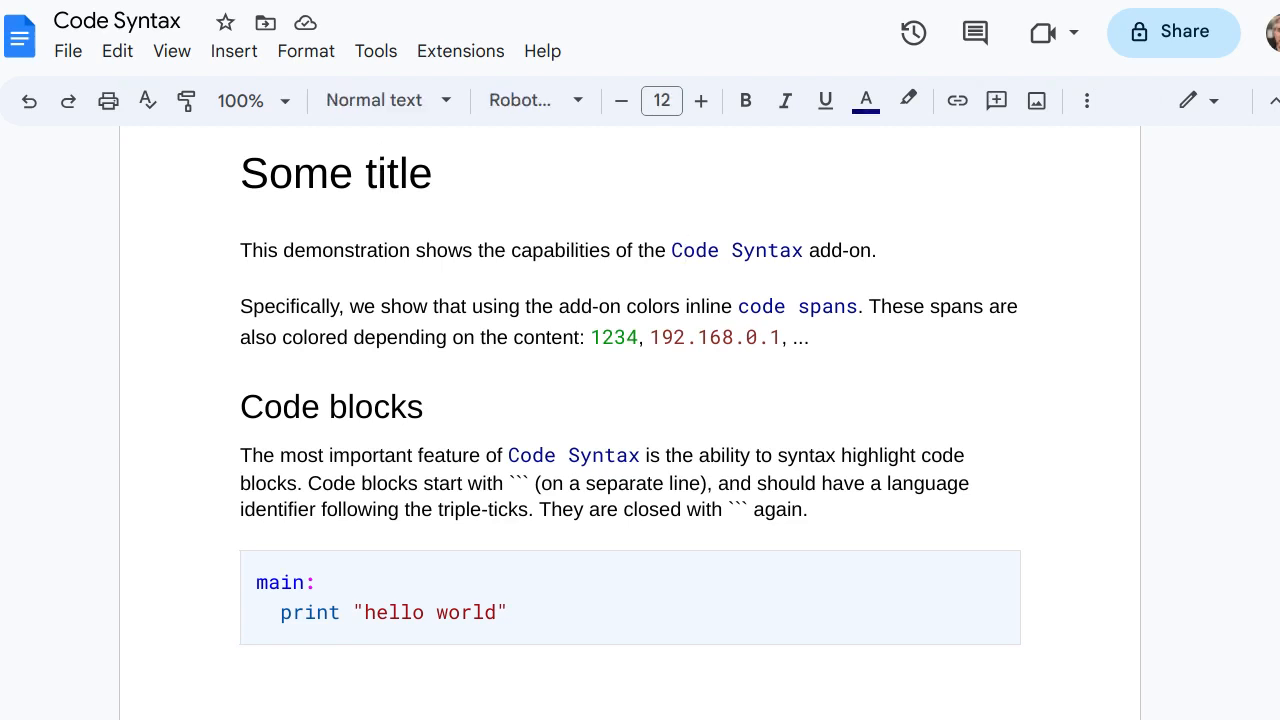
left_click(763, 306)
Add the line print "again" below print "hello world" in the code block under main
left_click(318, 582)
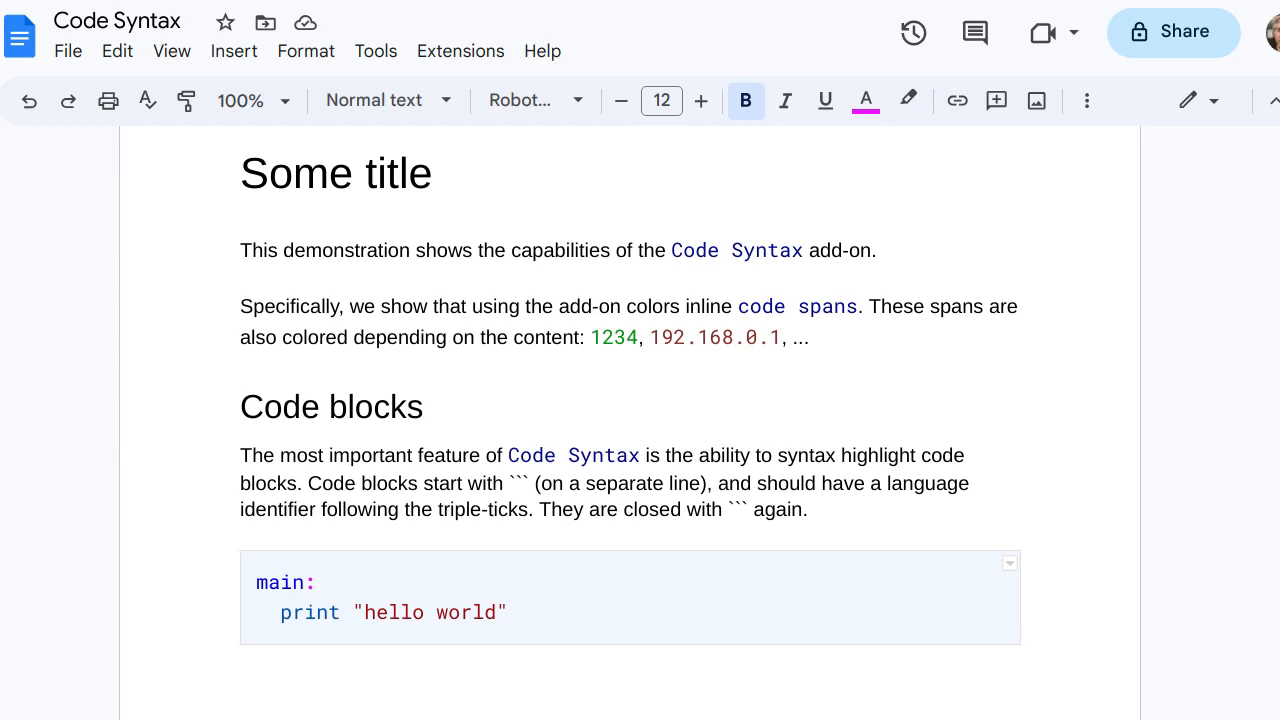
key("Down")
key("End")
key("Return")
type("print \"aga")
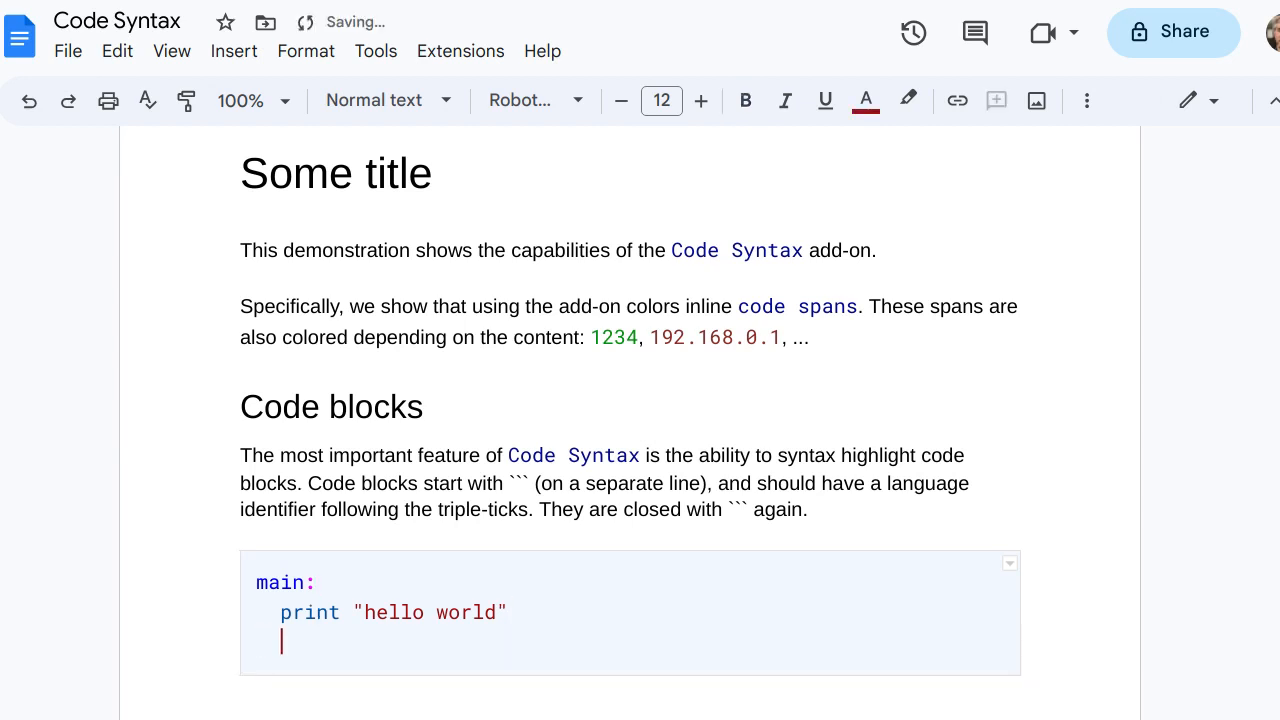
type("in\"")
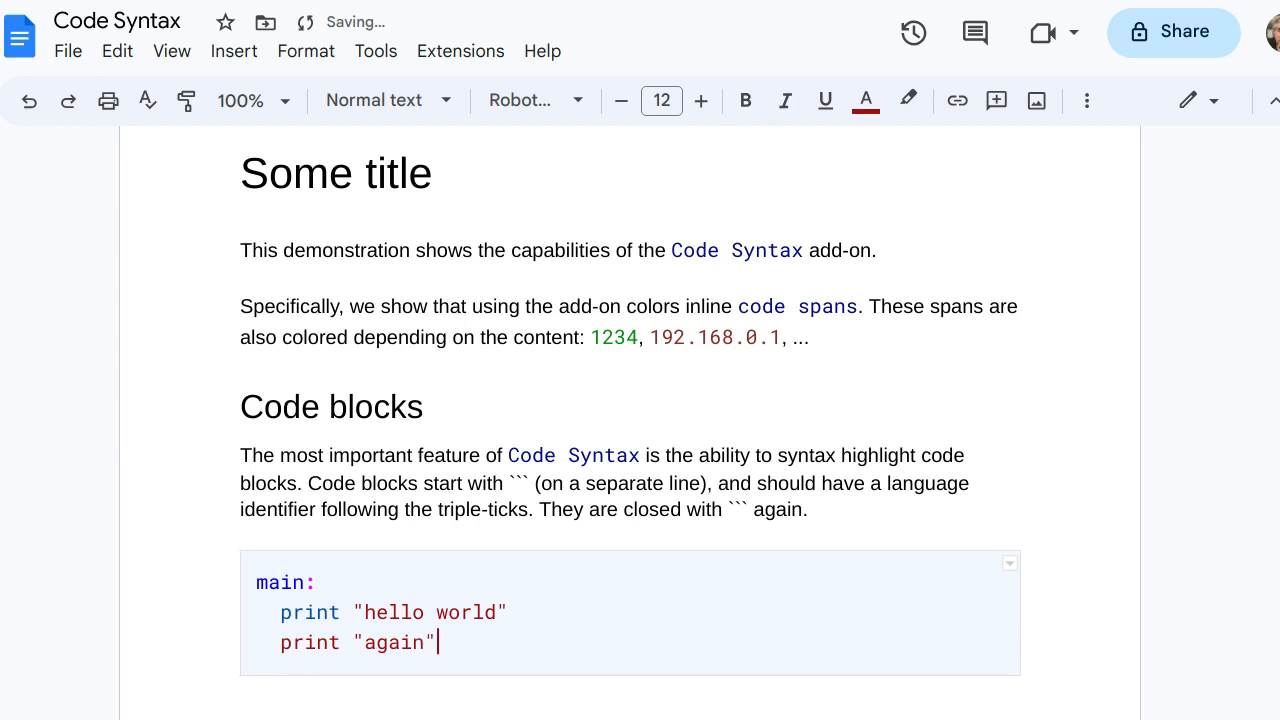
key("Down")
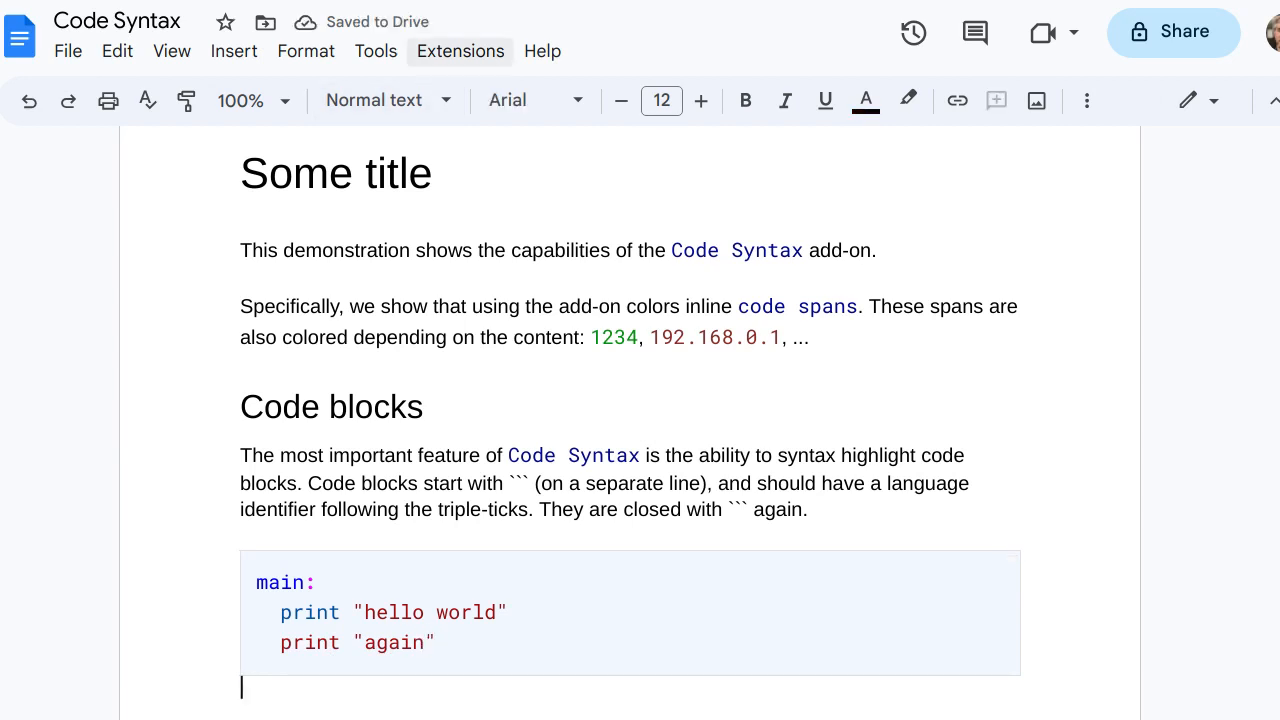
Colorize the document again with Code Syntax so the added print line gets syntax highlighting
left_click(460, 51)
mouse_move(506, 195)
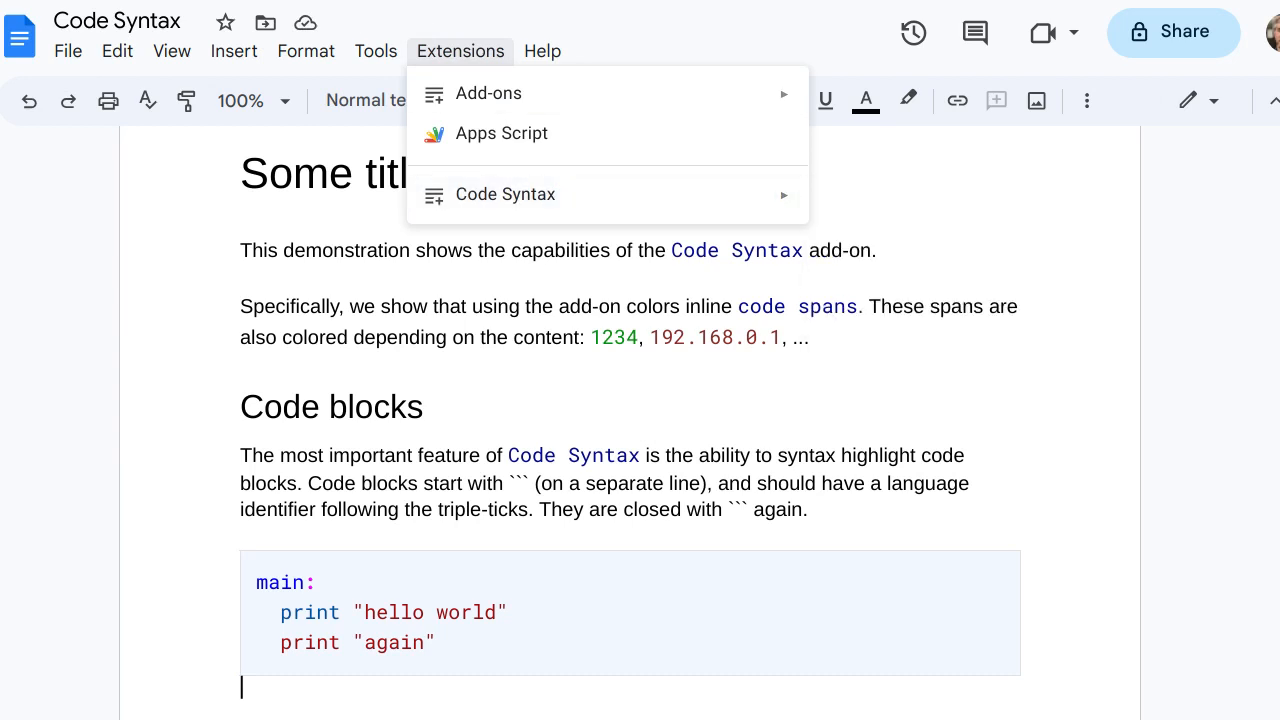
left_click(860, 203)
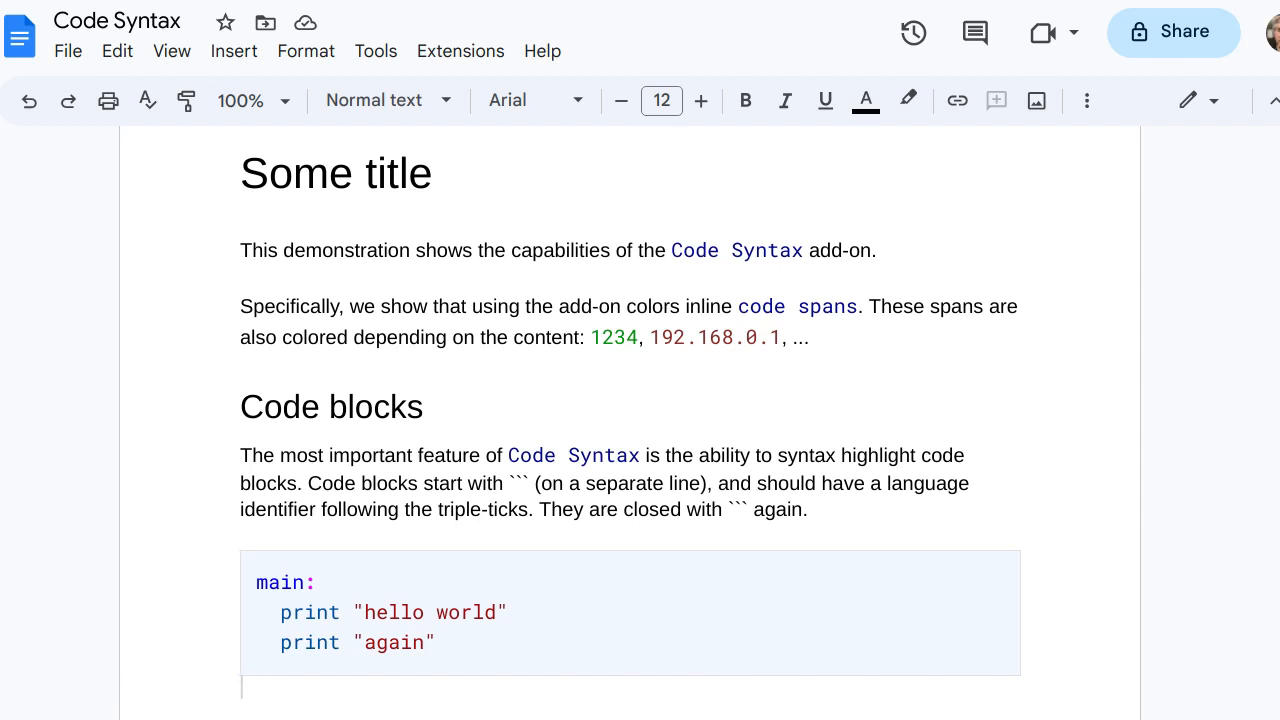
Write a triple-tick python block below the first code block, containing "# this is a comment" and print("Hello")
scroll(630, 420, "down", 3)
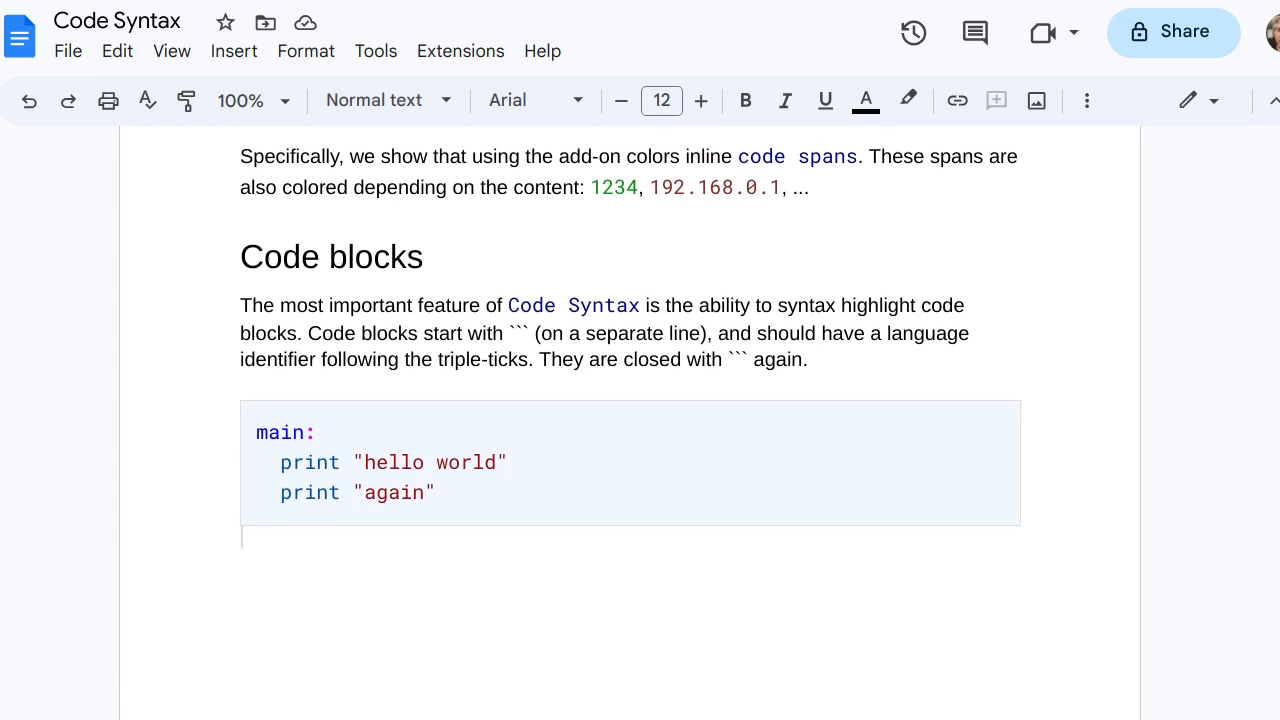
type("`")
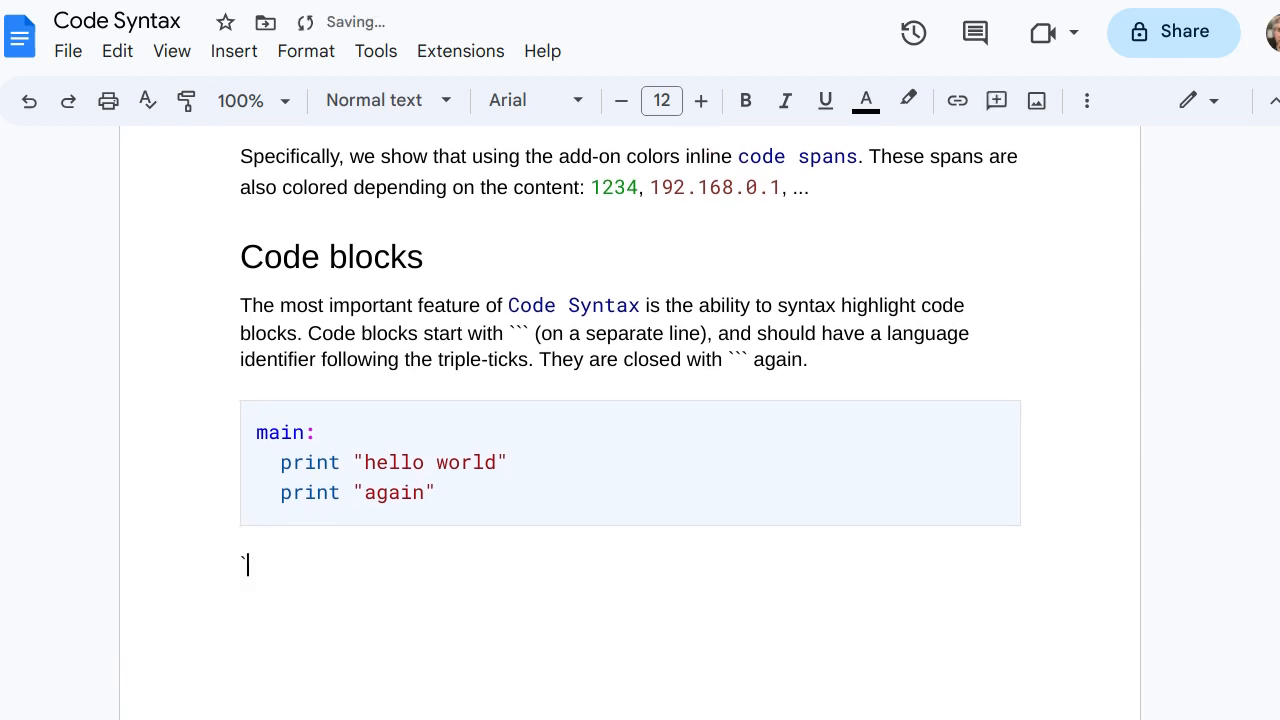
type("`` python")
key("Return")
type("# this i")
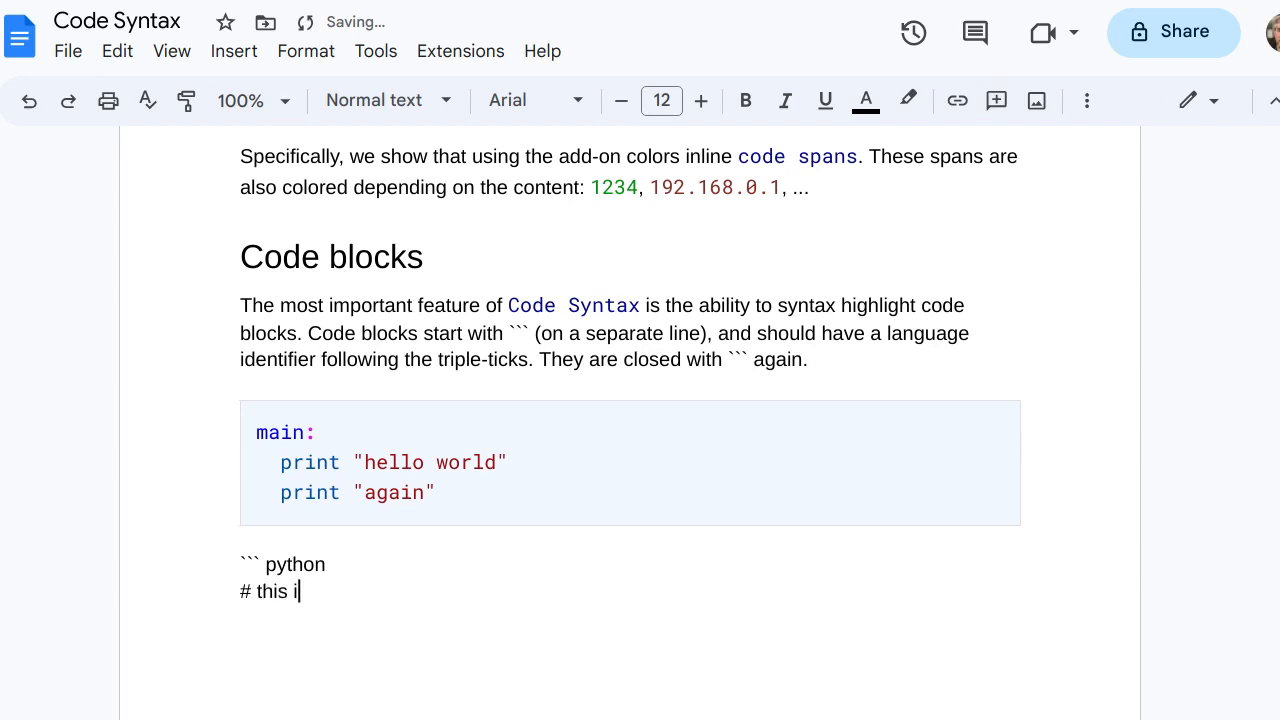
type("s a comment")
key("Return")
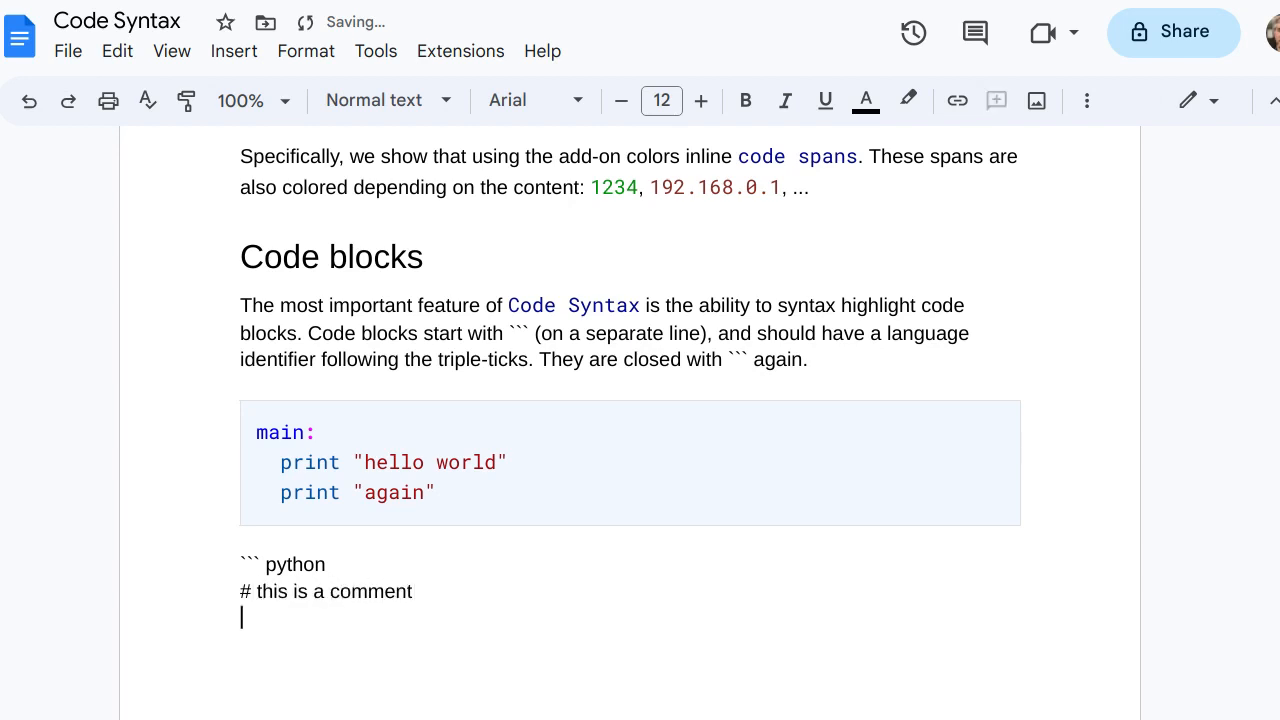
type("print(\"Hello\")")
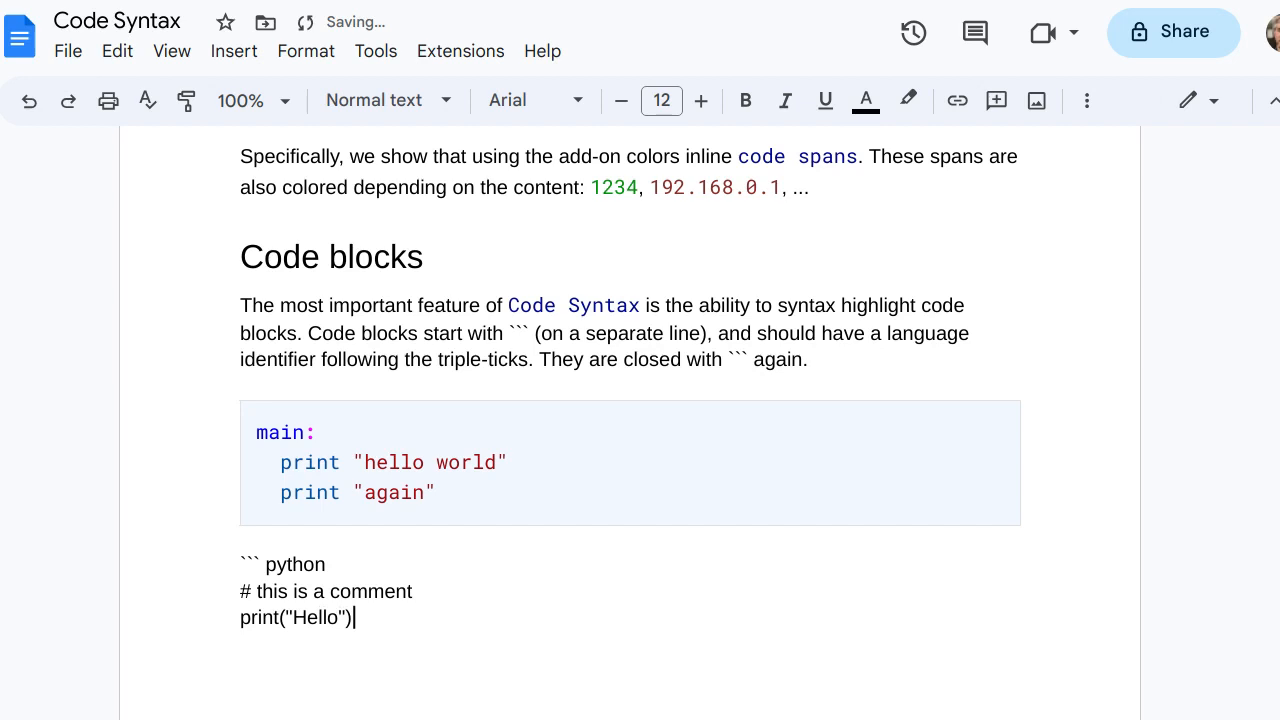
key("Return")
type("```")
Colorize the fenced python block with the Code Syntax add-on
left_click(460, 51)
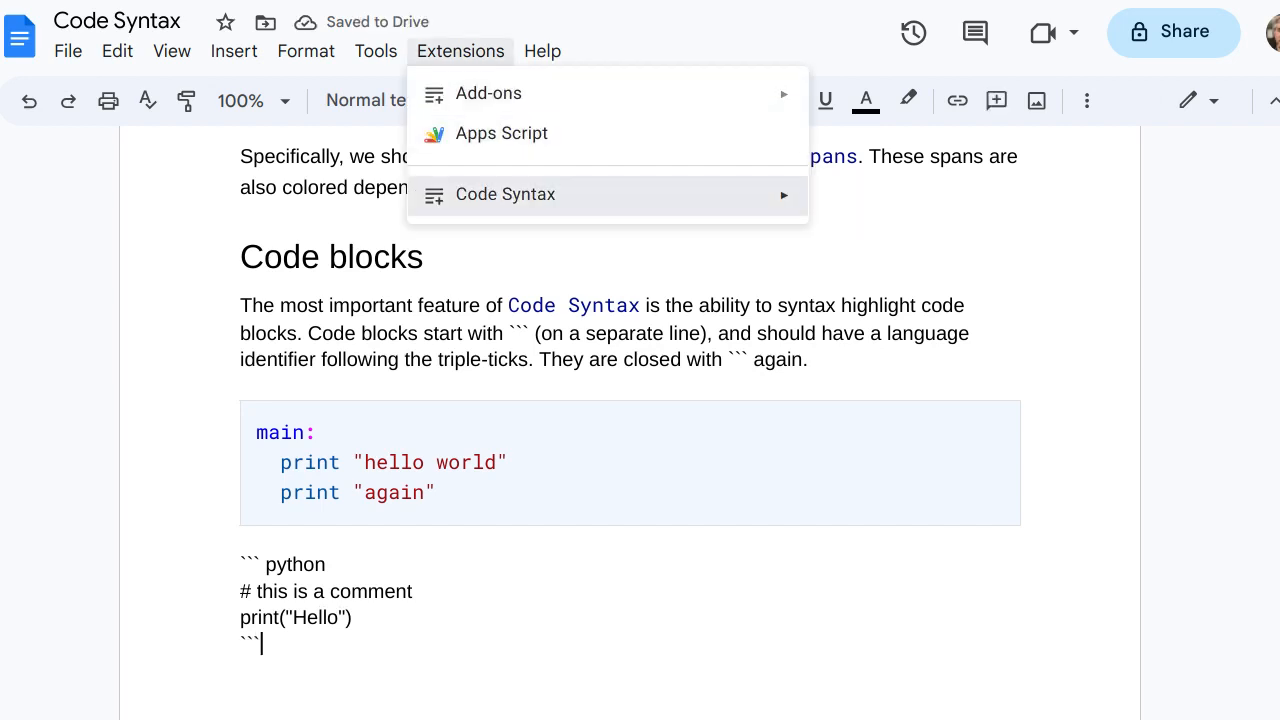
mouse_move(560, 195)
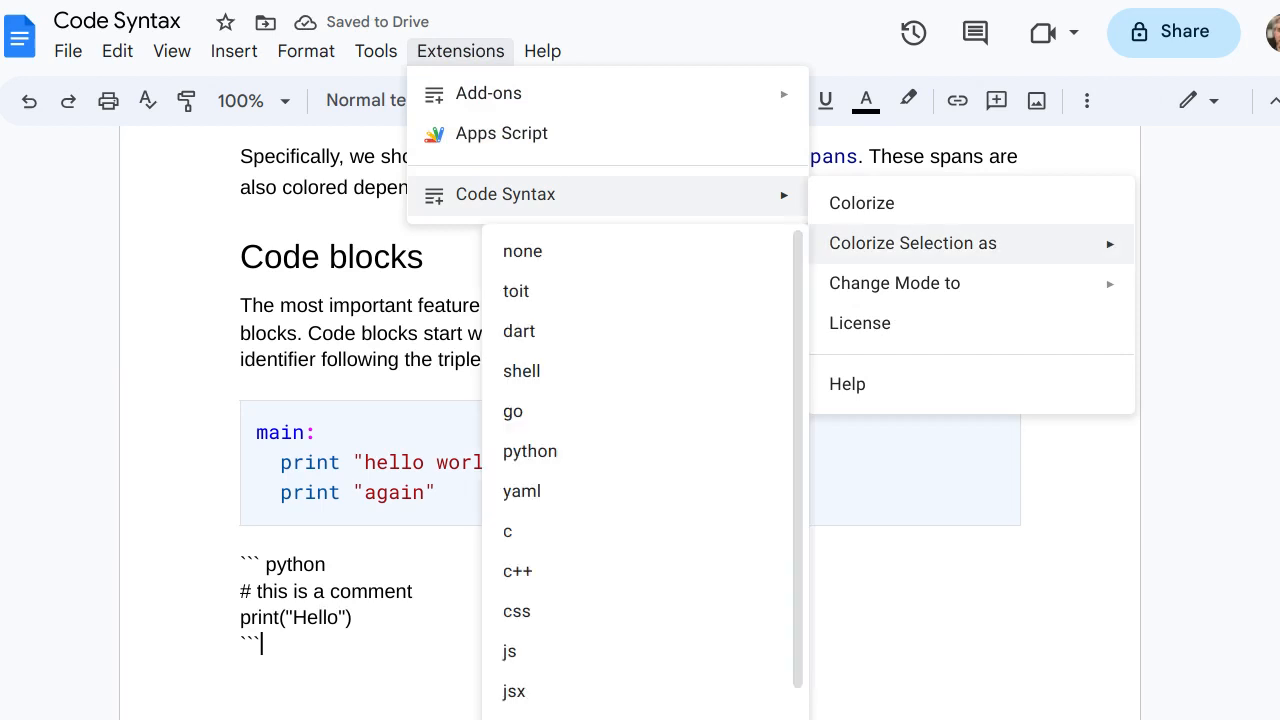
left_click(861, 203)
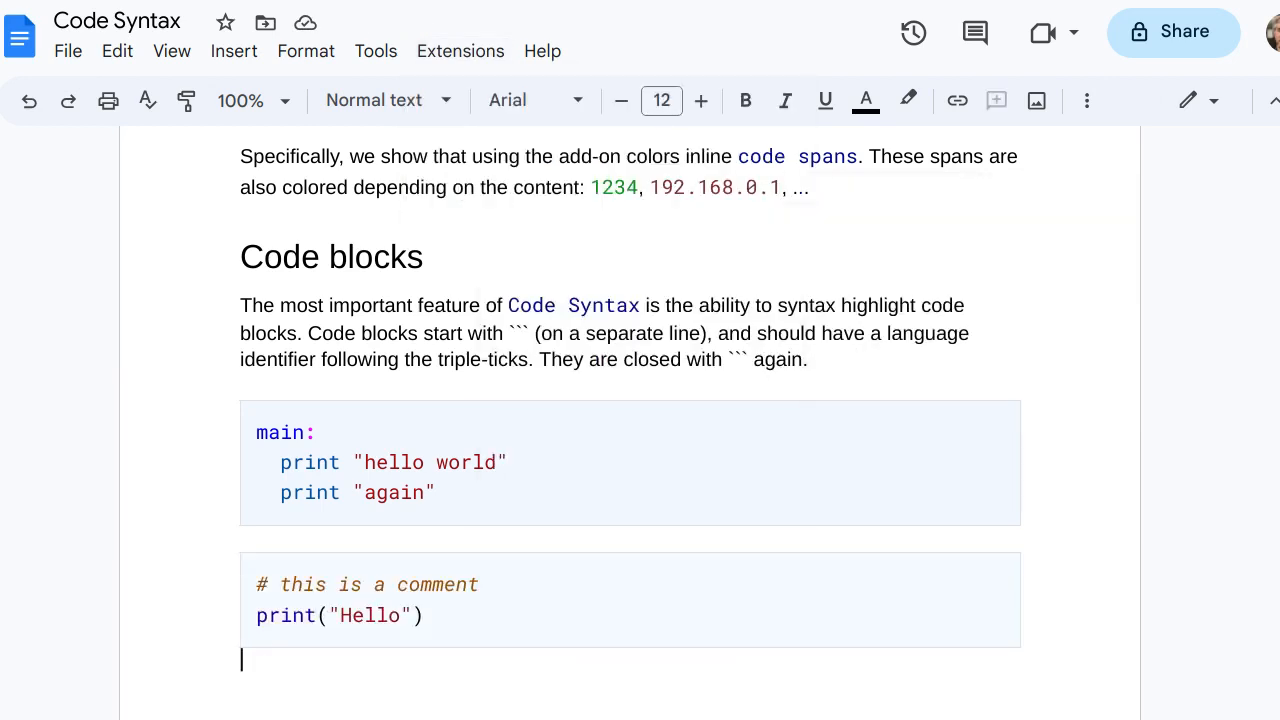
Write another triple-tick block below the python block, with the language identifier foobar and the line print("hello")
type("```")
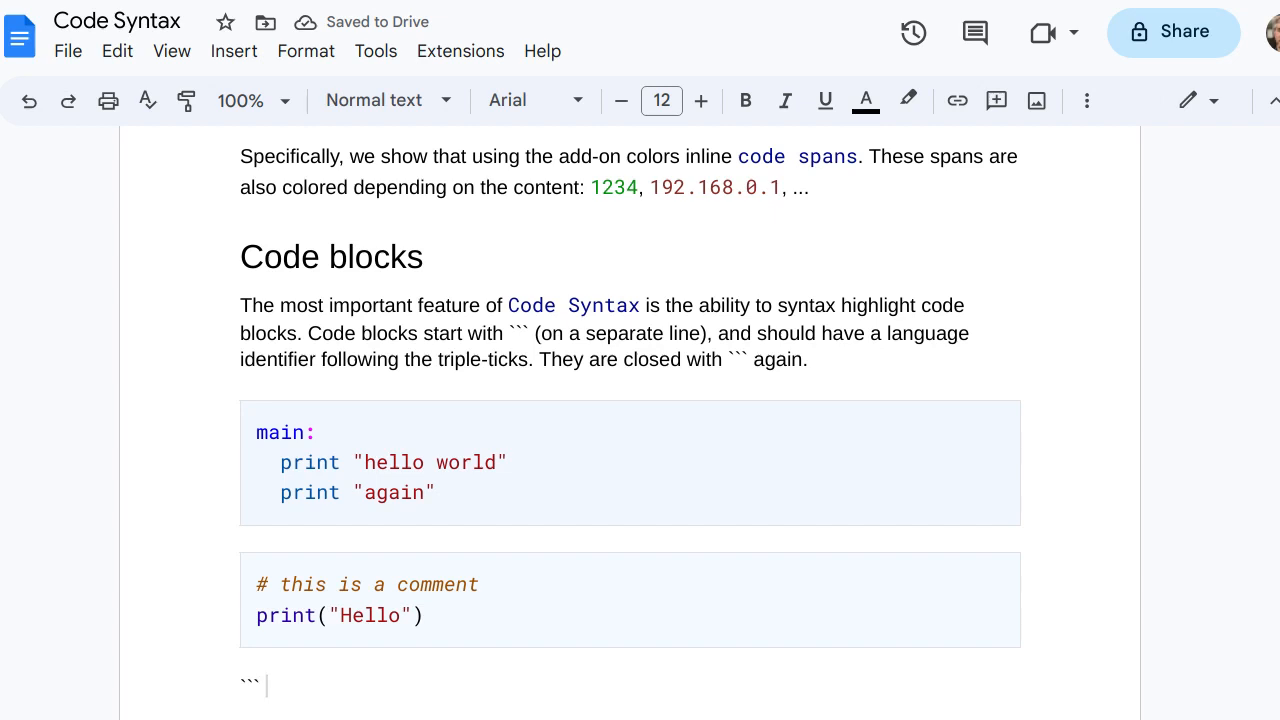
type(" foobar")
key("Return")
type("print(\"hello\")")
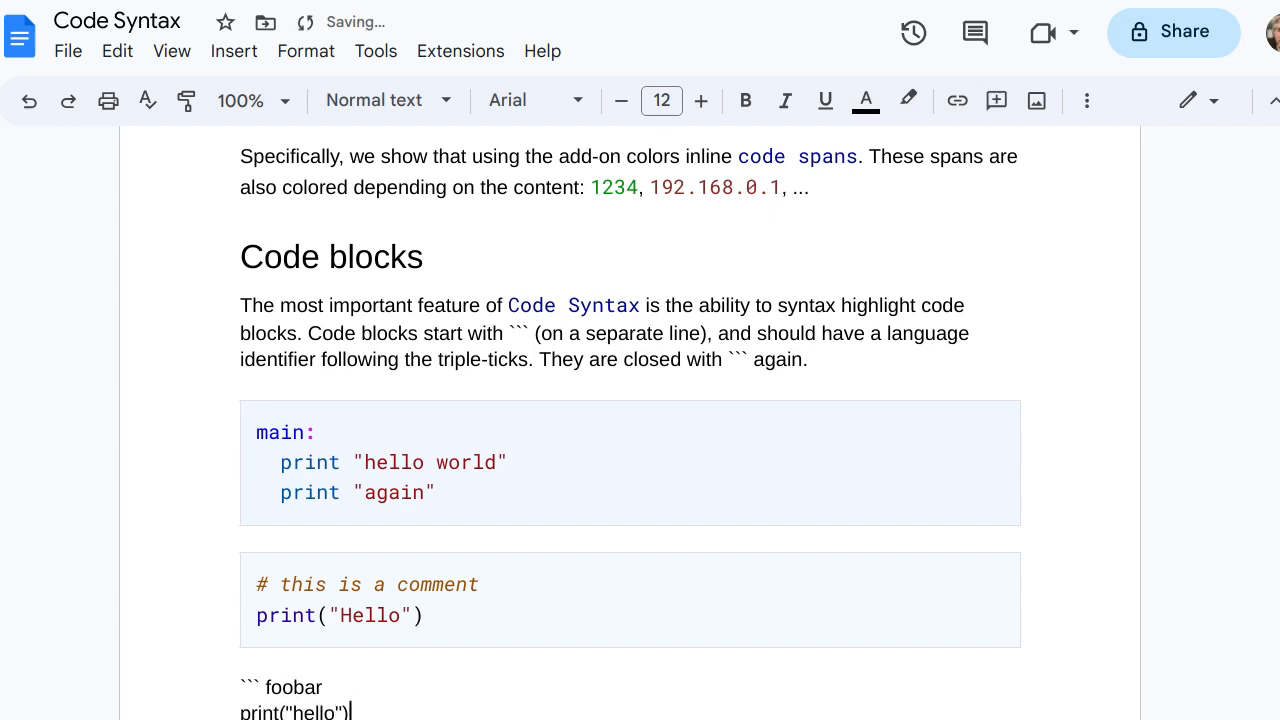
key("Return")
type("```")
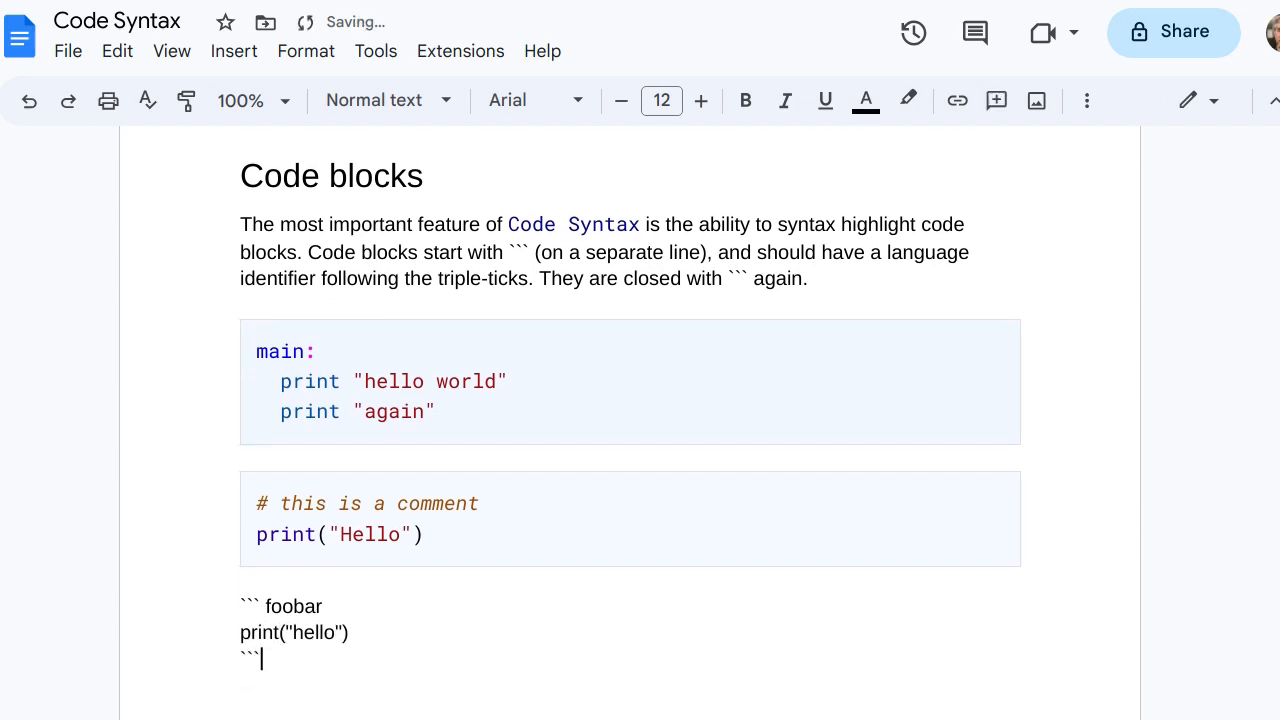
Try to colorize the foobar block with the Code Syntax add-on
left_click(460, 51)
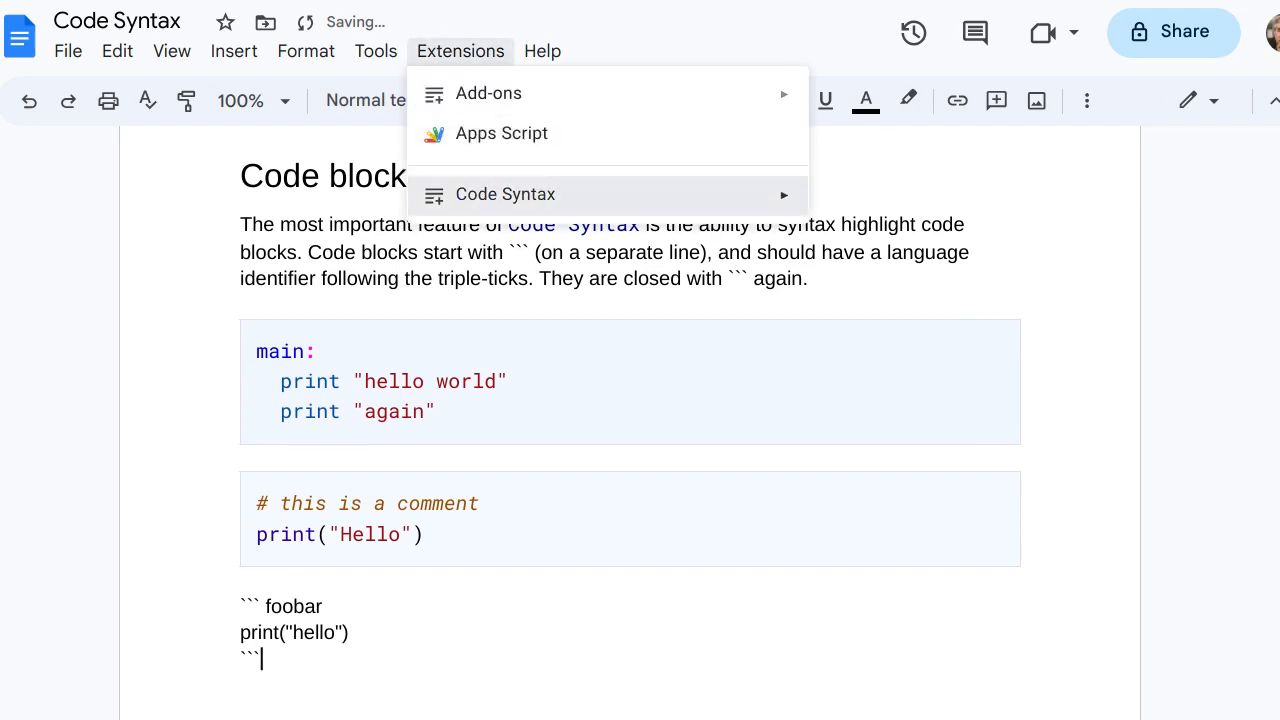
mouse_move(506, 195)
left_click(861, 203)
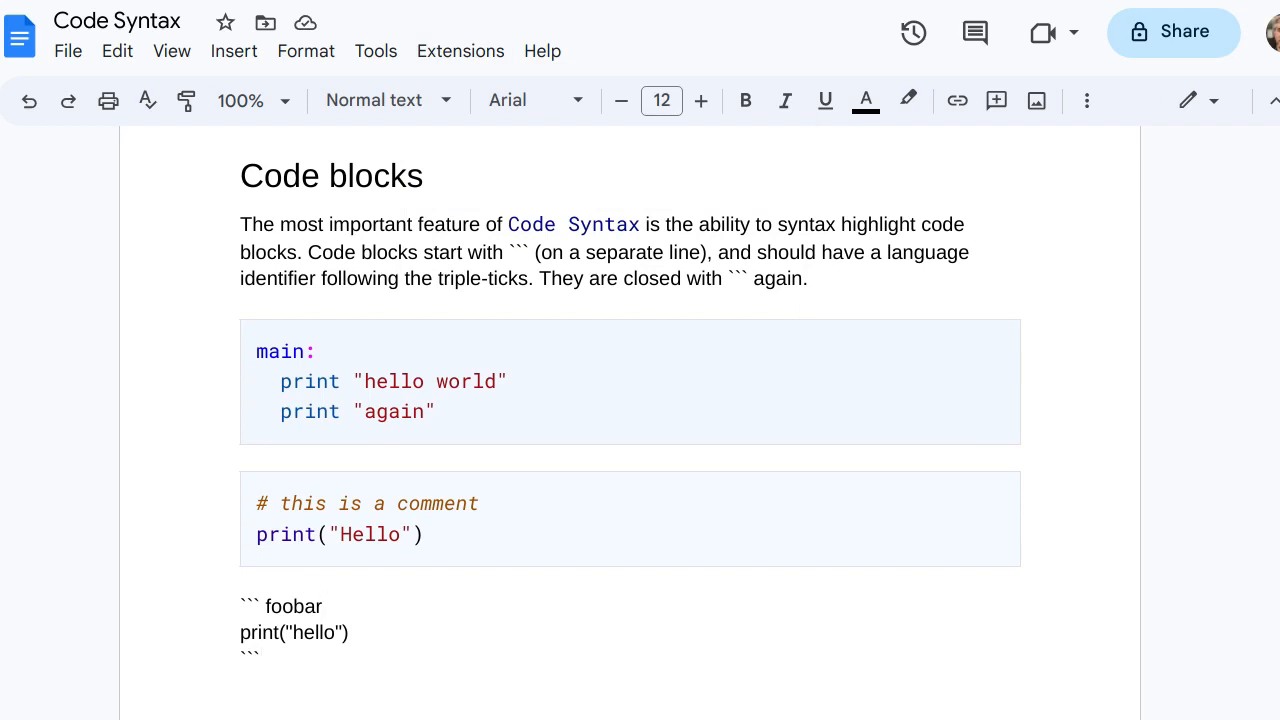
Remove the foobar language identifier from the last block's opening triple-ticks
key("BackSpace")
key("BackSpace")
key("BackSpace")
key("BackSpace")
key("BackSpace")
key("BackSpace")
key("BackSpace")
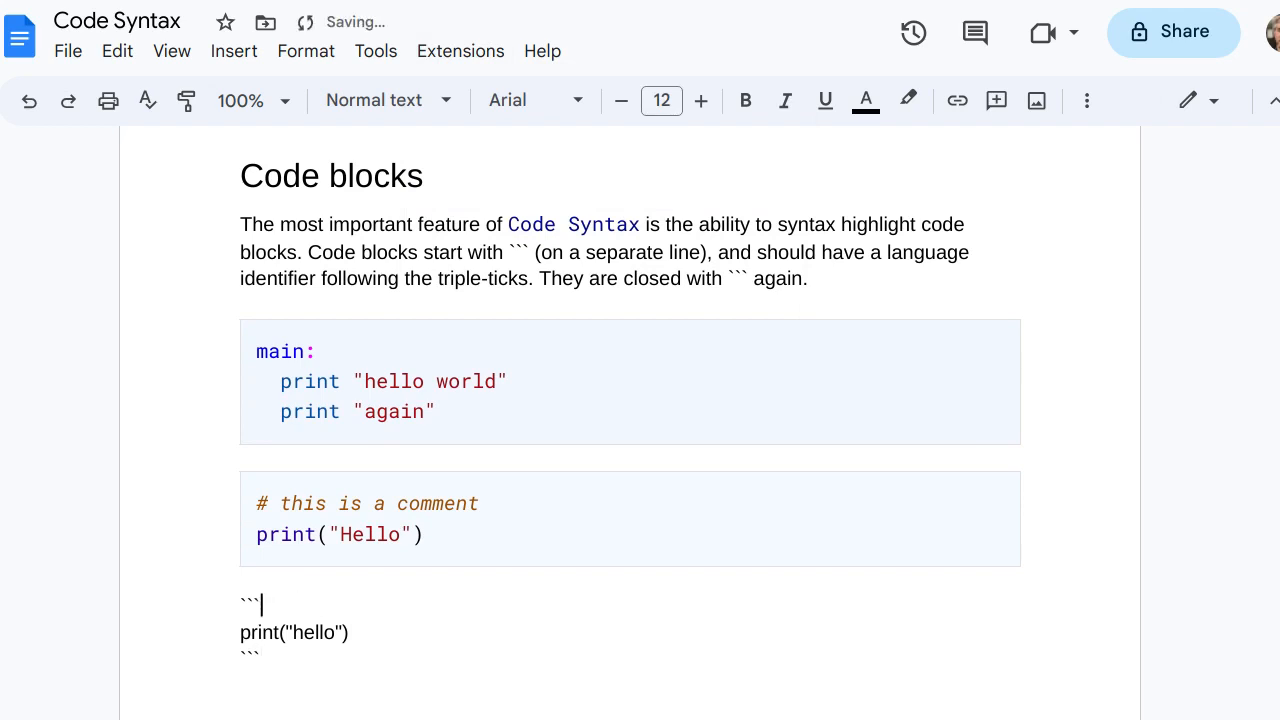
Colorize the last triple-tick block, which has no language identifier, with the Code Syntax add-on
left_click(460, 51)
mouse_move(505, 194)
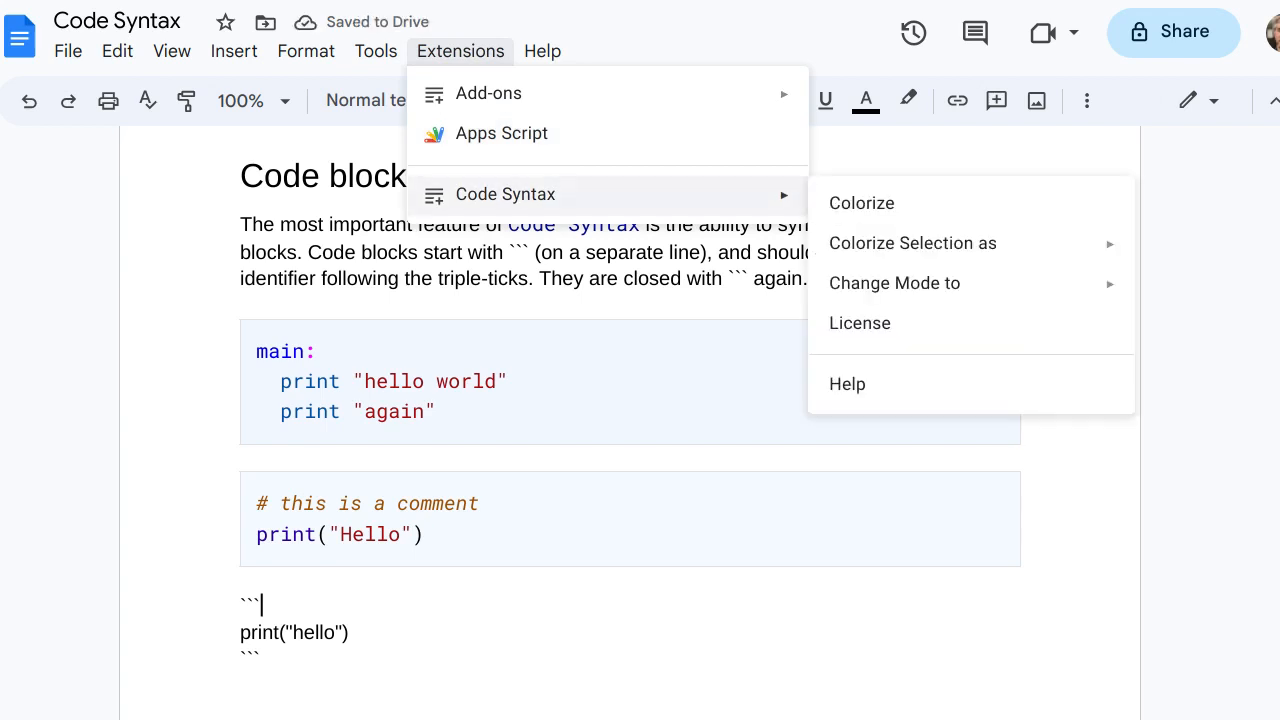
left_click(861, 203)
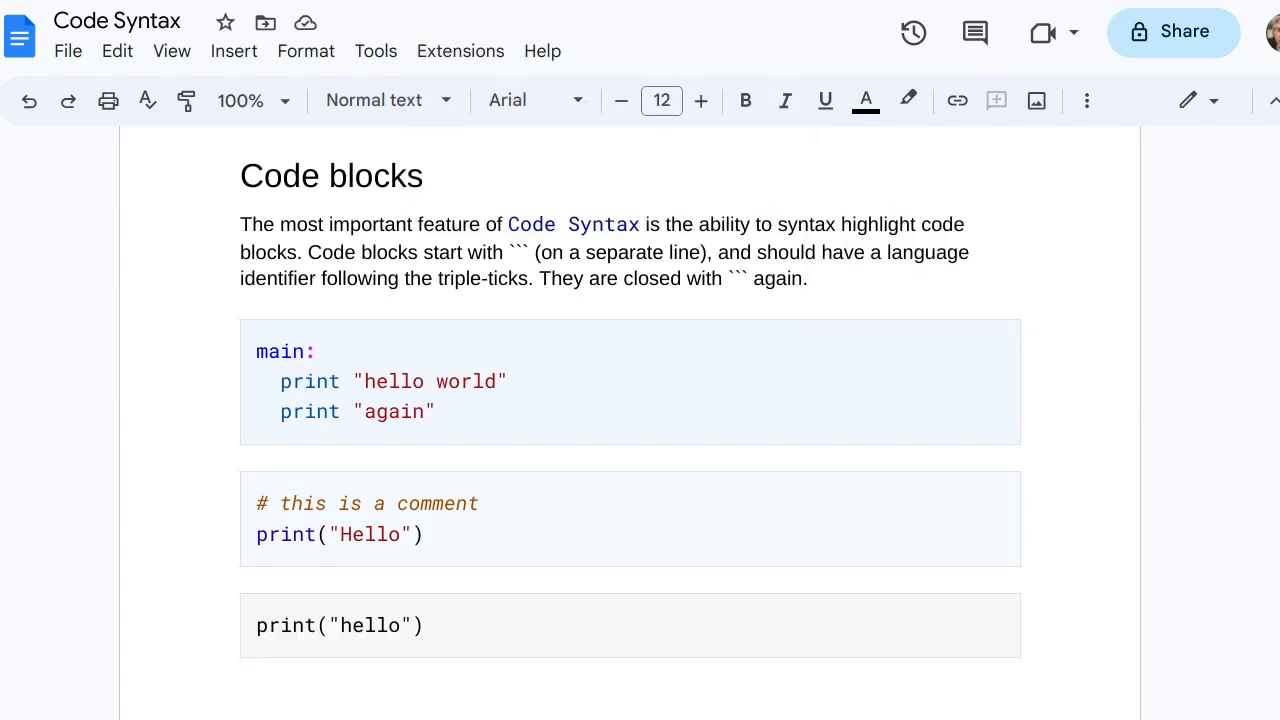
Change the Code Syntax mode of the last code block, print("hello"), to python
double_click(430, 626)
left_click(428, 626)
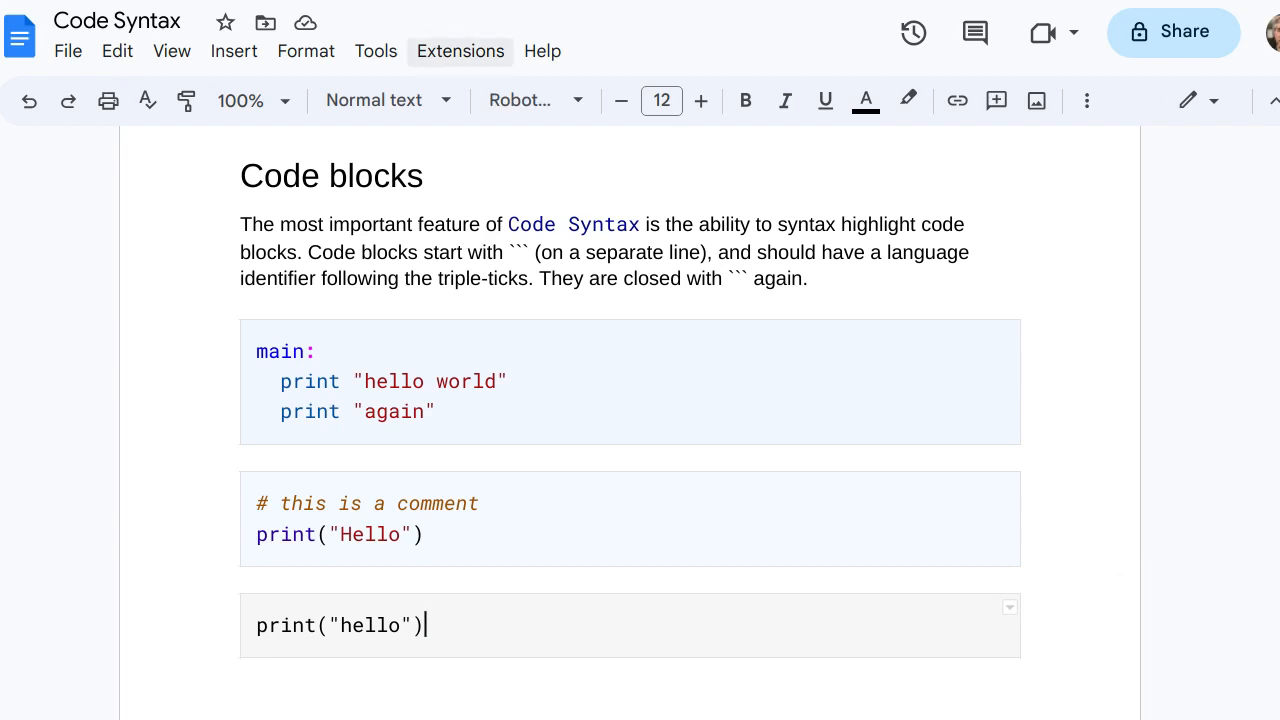
left_click(460, 51)
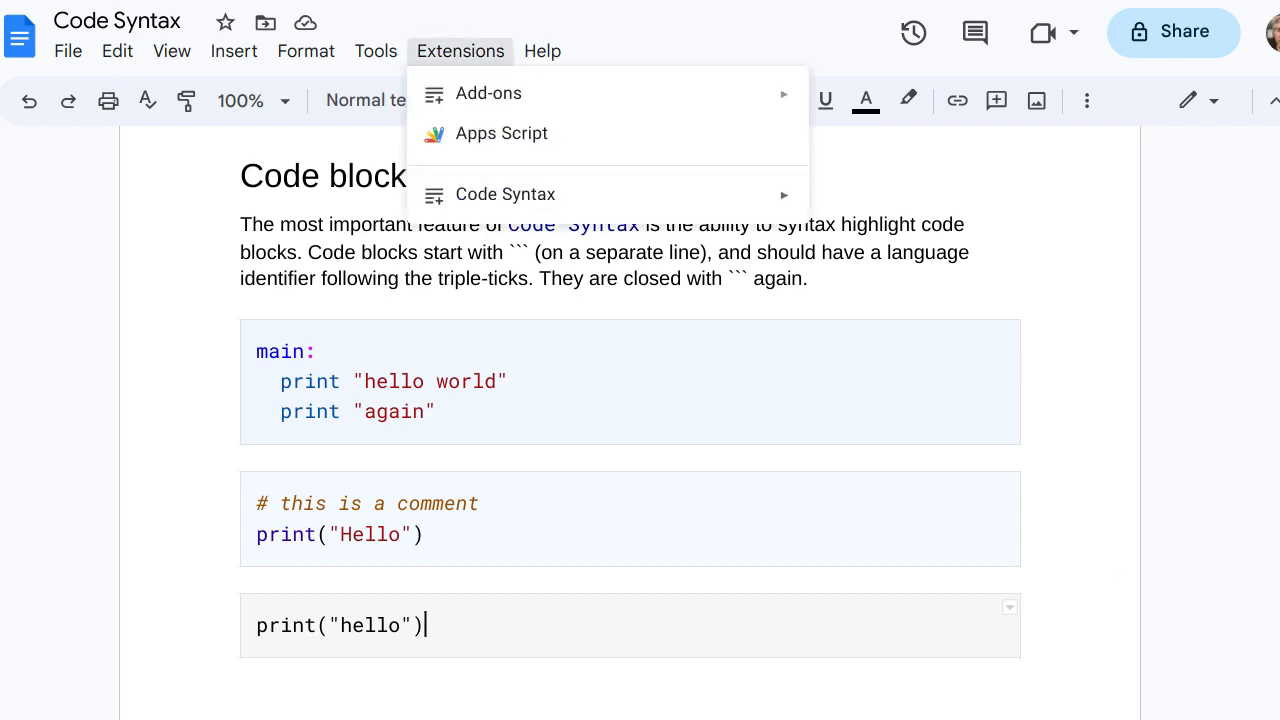
mouse_move(505, 194)
mouse_move(894, 283)
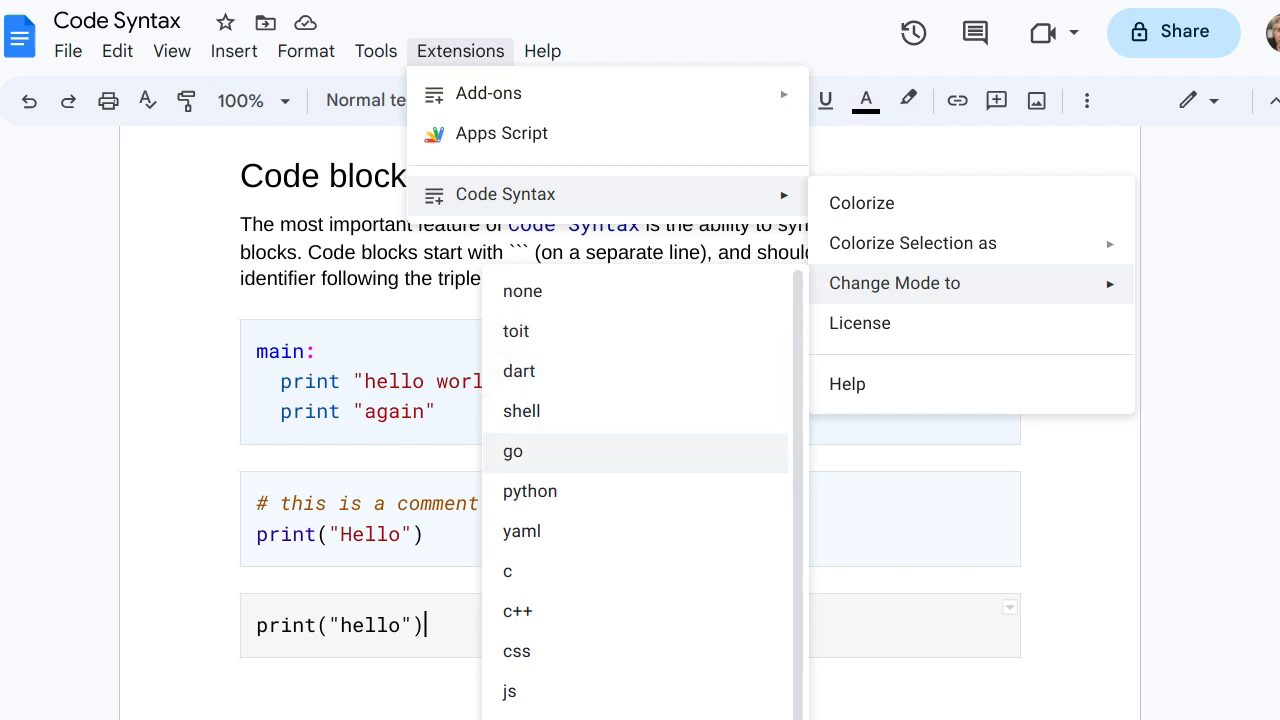
left_click(530, 491)
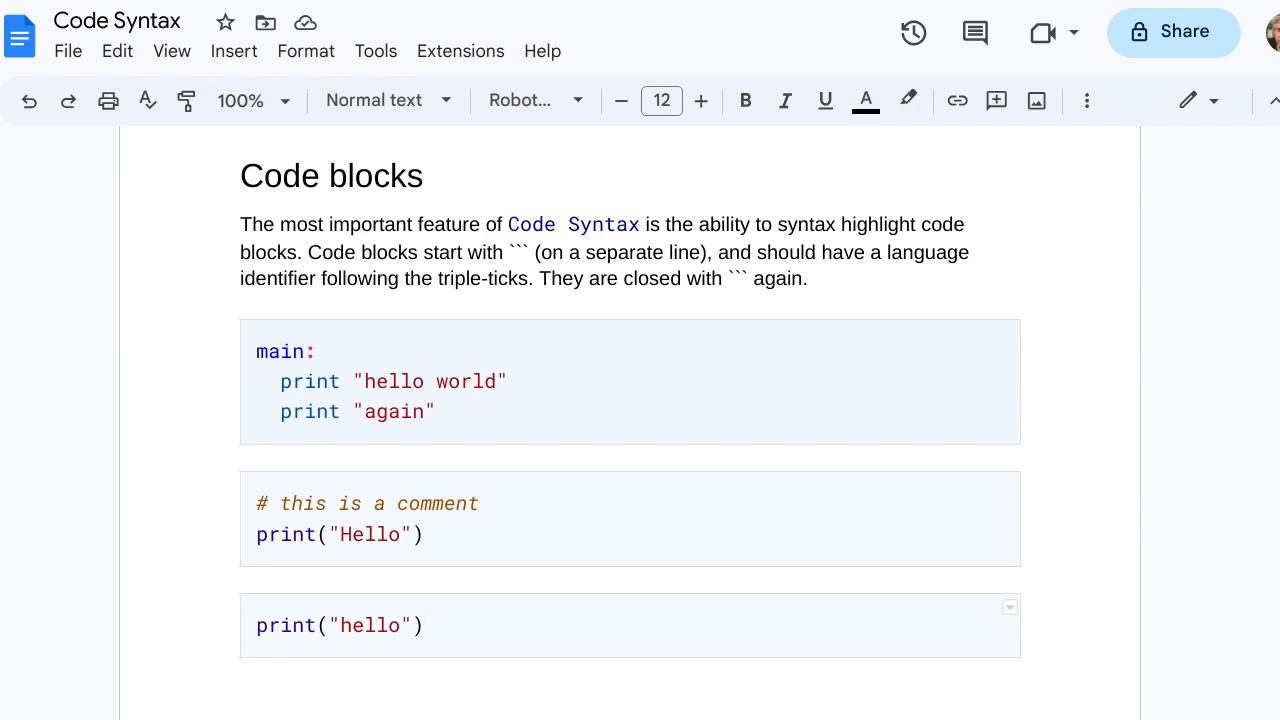
Switch the mode of the last code block, print("hello"), to shell
left_click(460, 51)
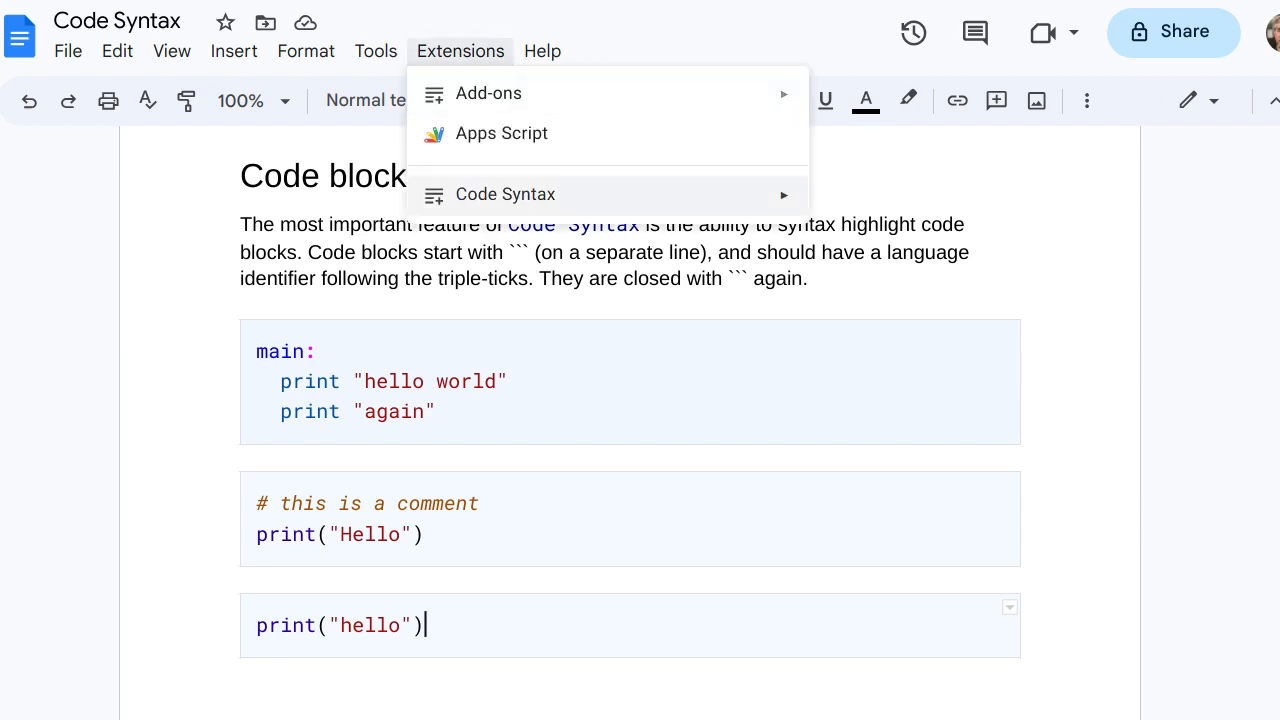
mouse_move(913, 243)
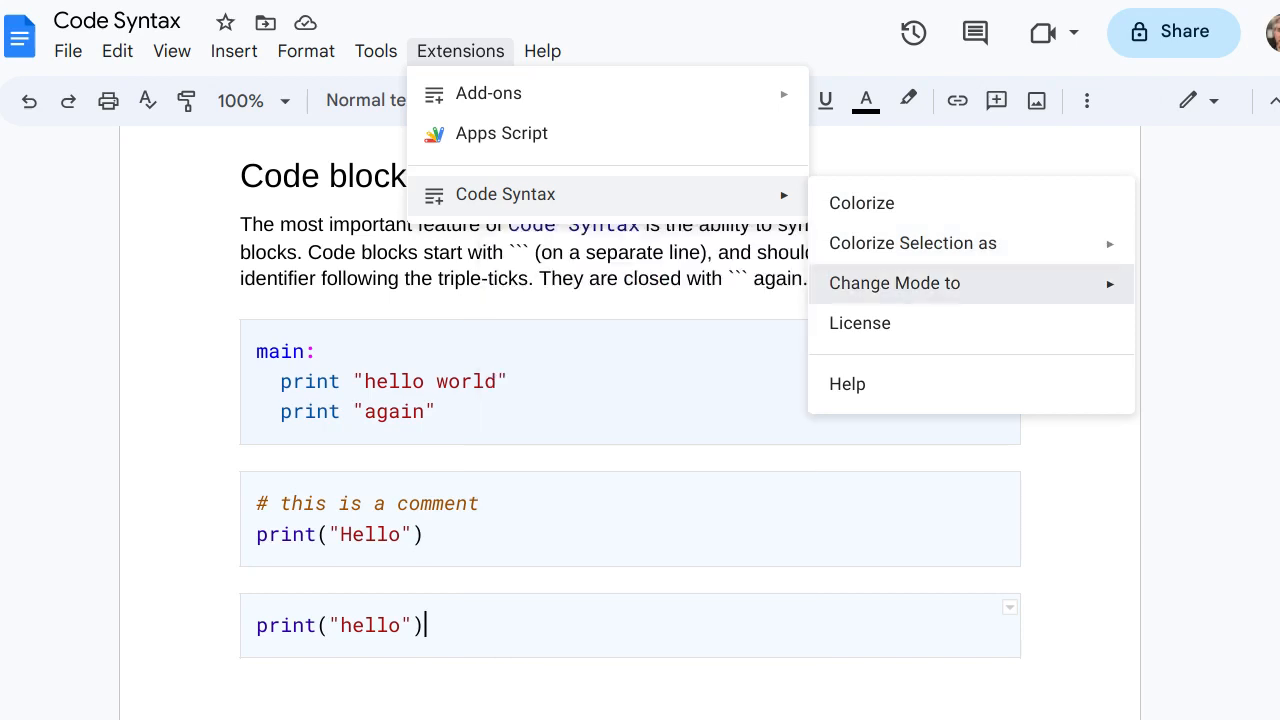
left_click(640, 412)
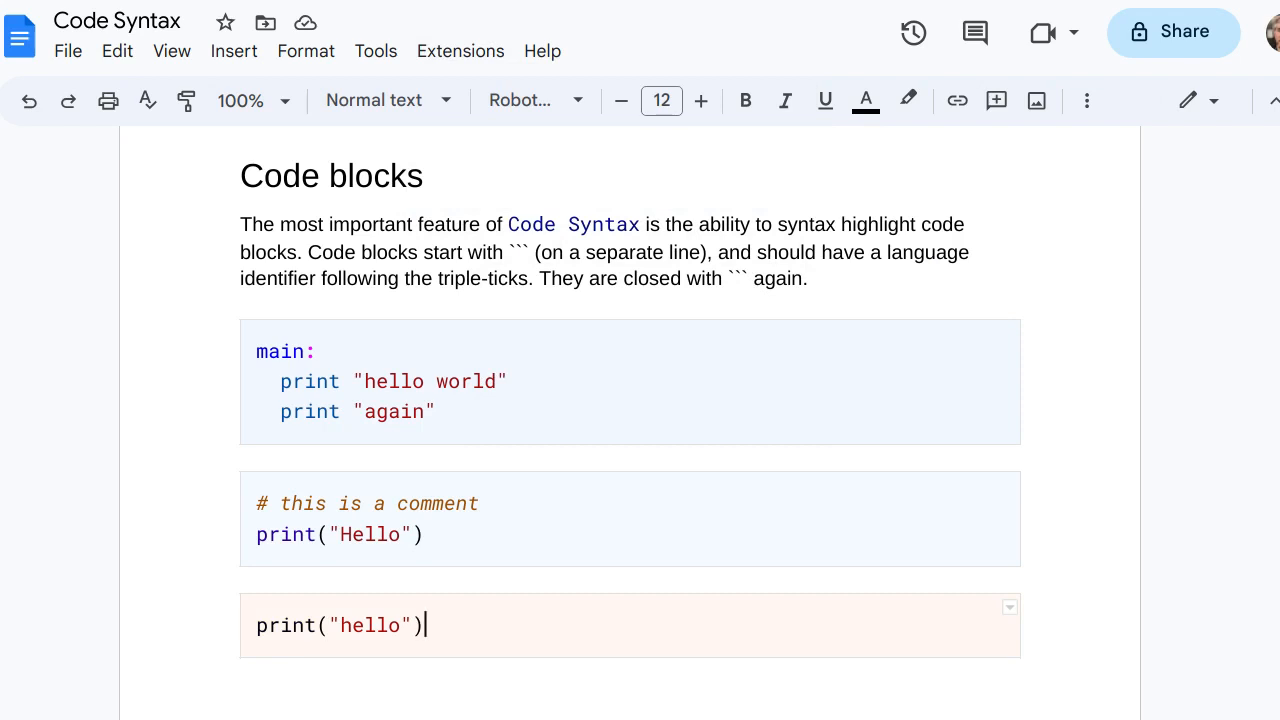
Try to change the Code Syntax mode to go with the cursor in the introductory paragraph, outside any code block
left_click(440, 252)
left_click(460, 51)
mouse_move(505, 194)
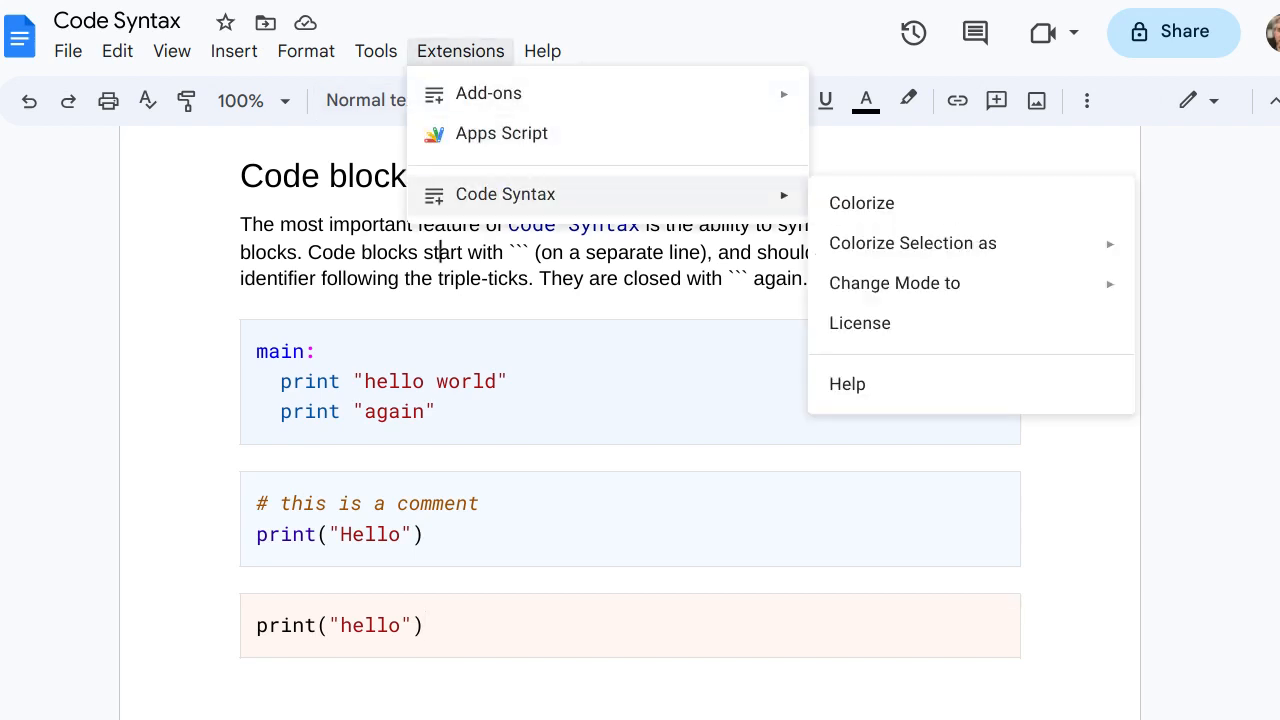
mouse_move(894, 283)
left_click(520, 452)
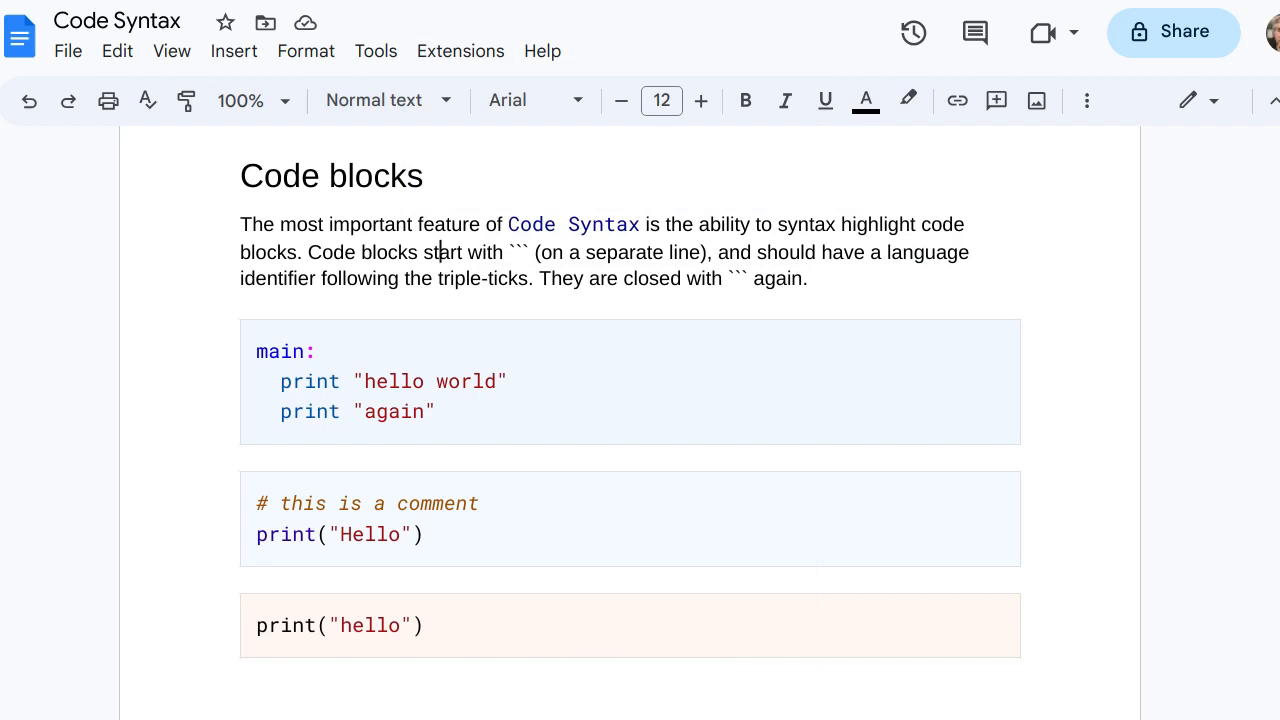
Paste the C program with #include <stdio.h> and printf("Hello world\n"); below the last code block, keeping its line breaks
left_click(242, 671)
key("Return")
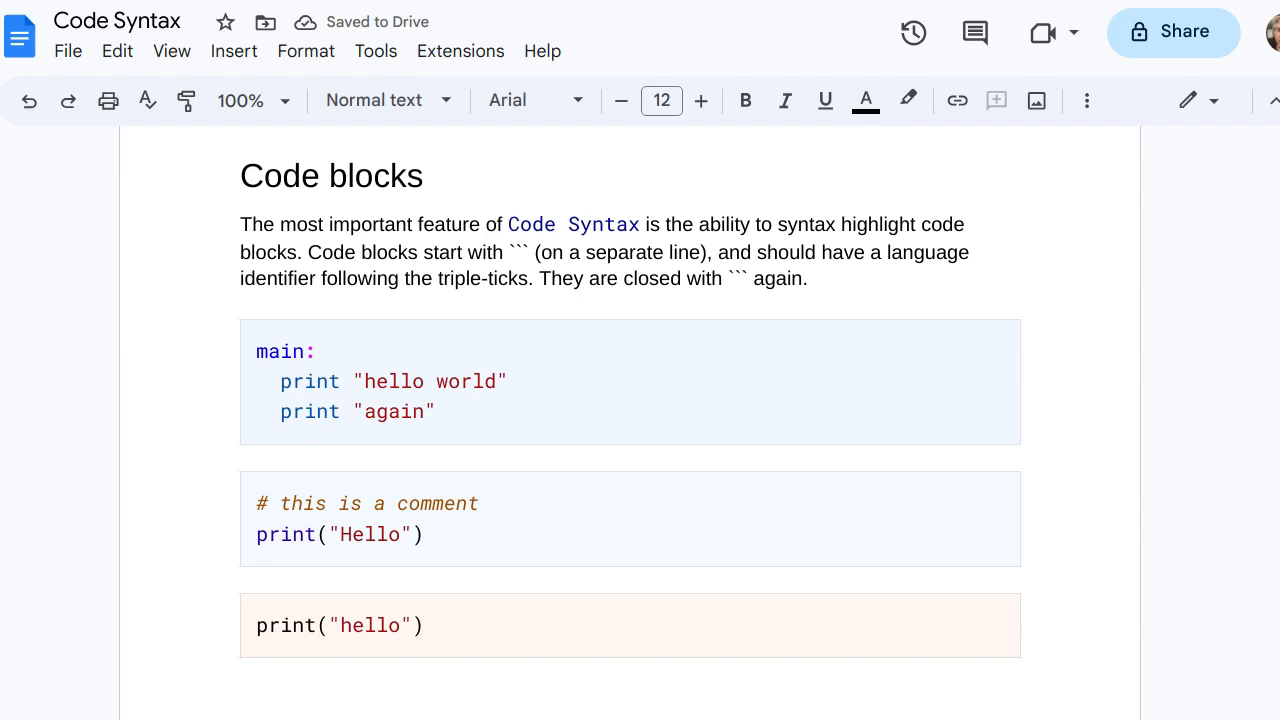
type("#include <stdio.h> void main() { printf(\"Hello world\\n\"); }")
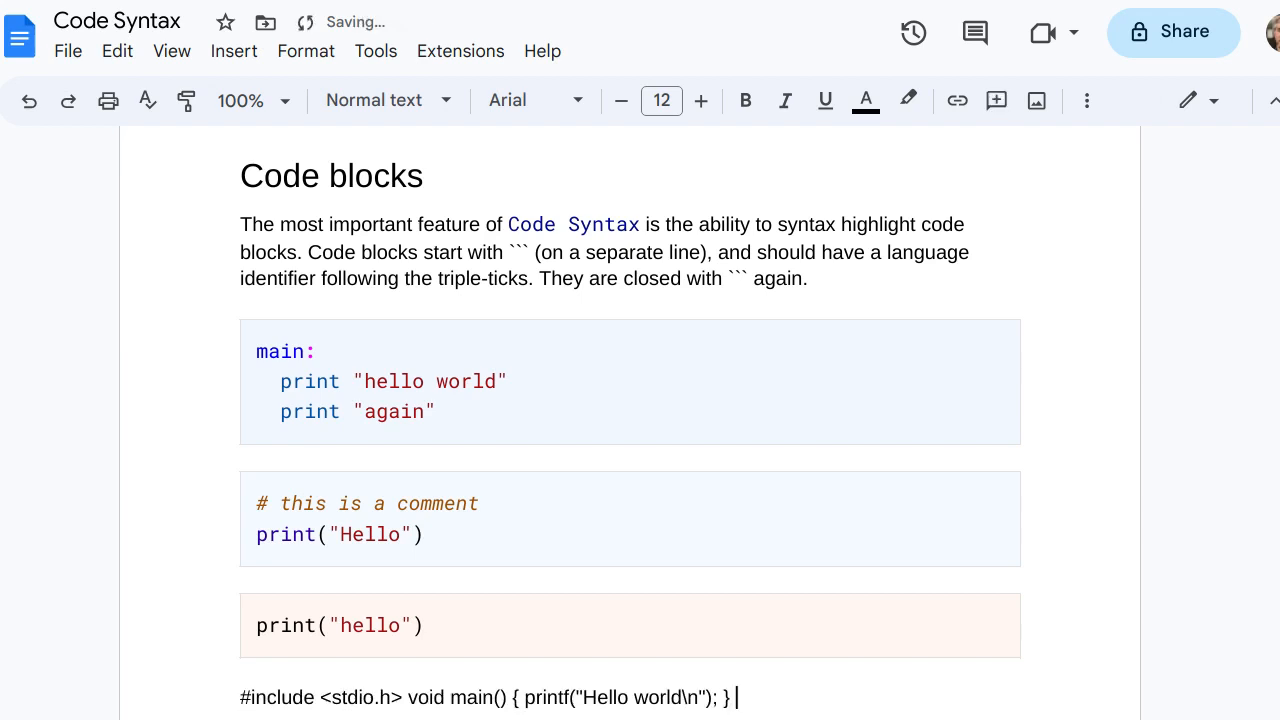
key("ctrl+z")
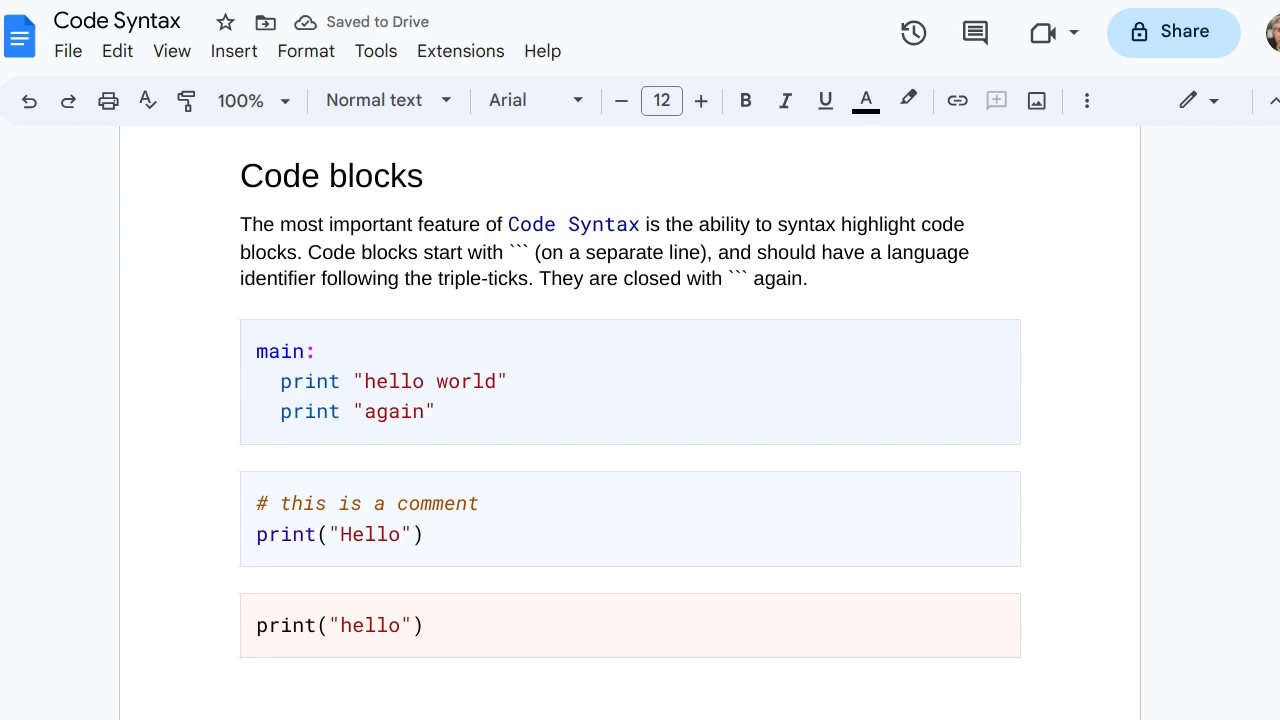
key("shift+Down")
type("#include <stdio.h>  void main() {   printf(\"Hello world\\n\"); }")
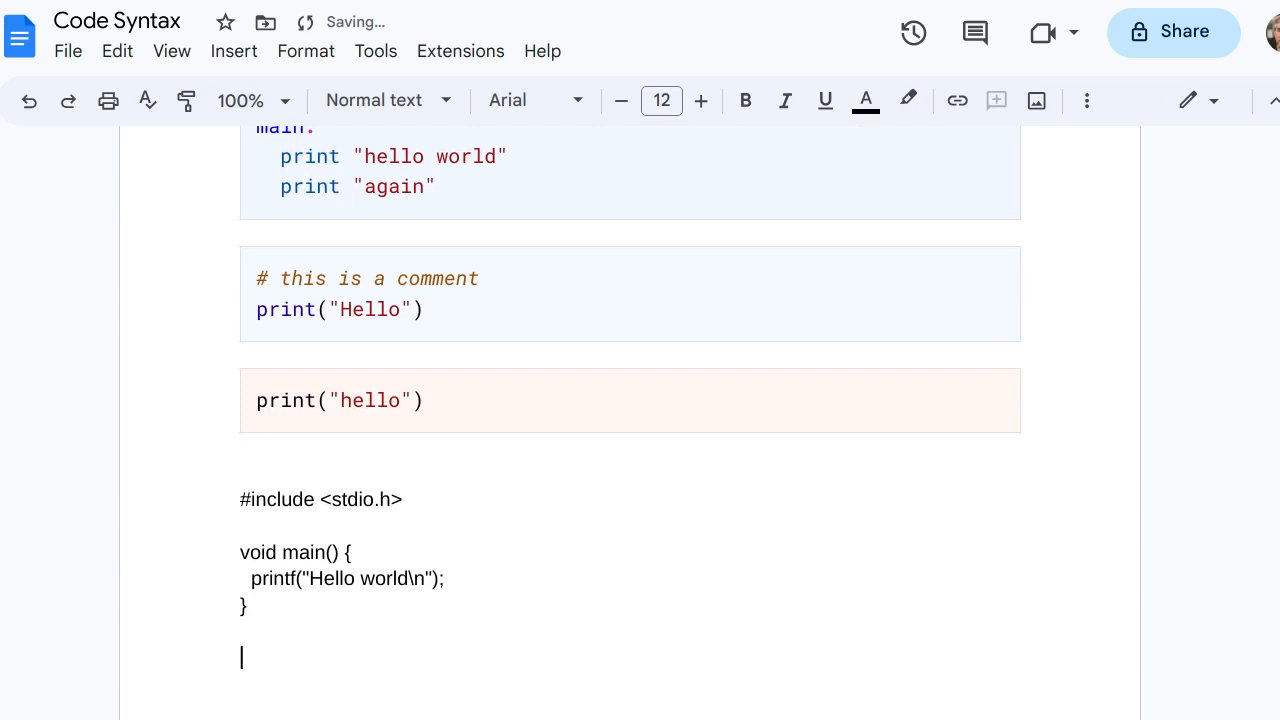
Select the whole pasted C program and colorize the selection as c with Code Syntax
key("shift+Up")
key("shift+Up")
key("shift+Up")
key("shift+Up")
key("shift+Up")
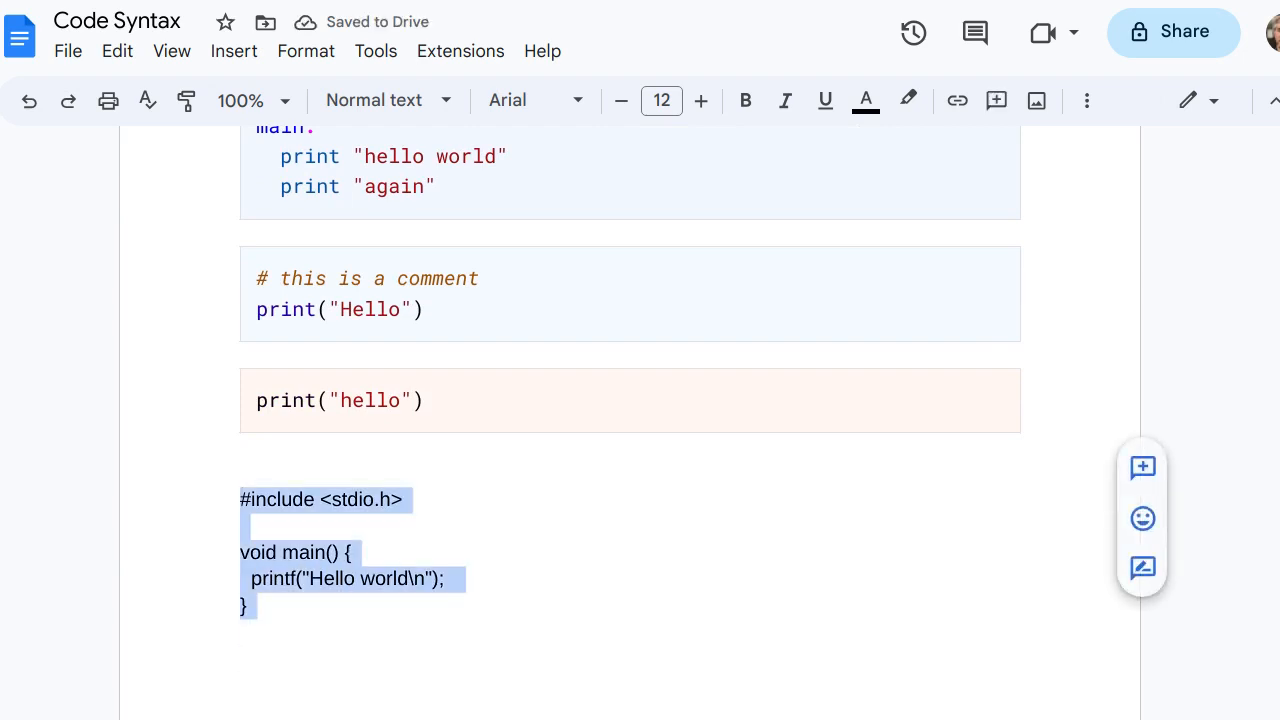
left_click(460, 51)
mouse_move(506, 195)
mouse_move(912, 244)
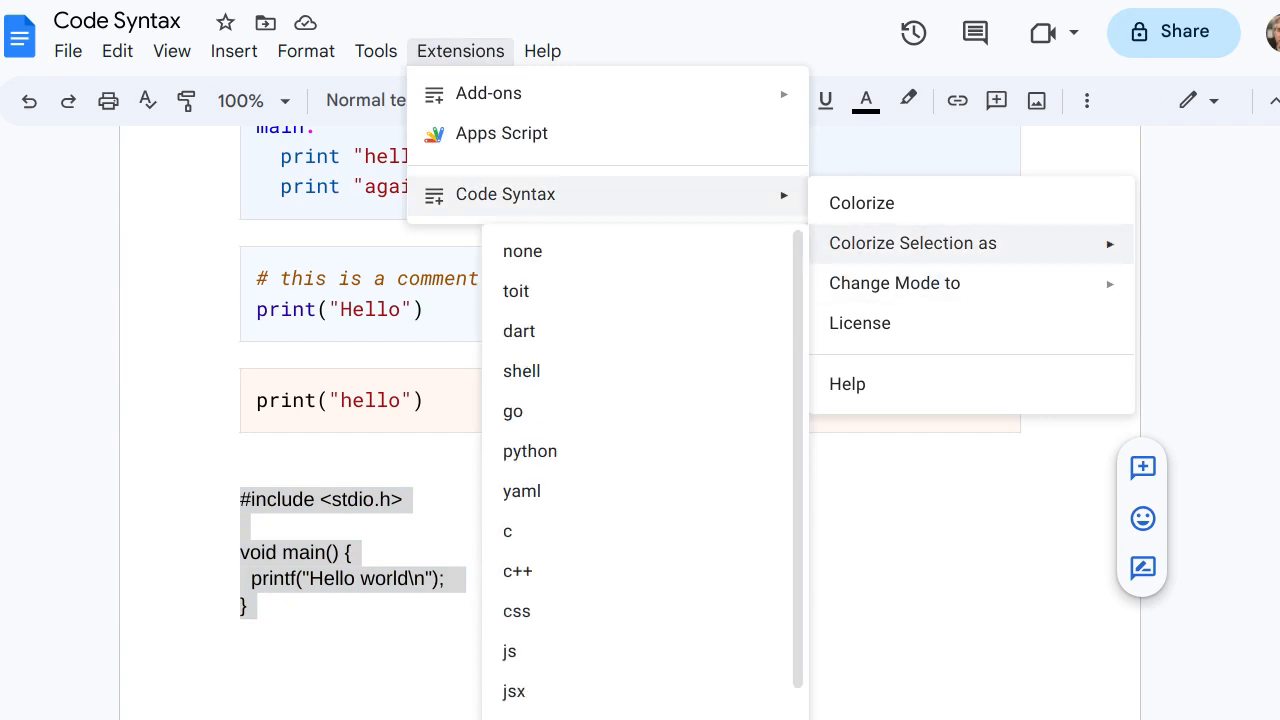
left_click(520, 531)
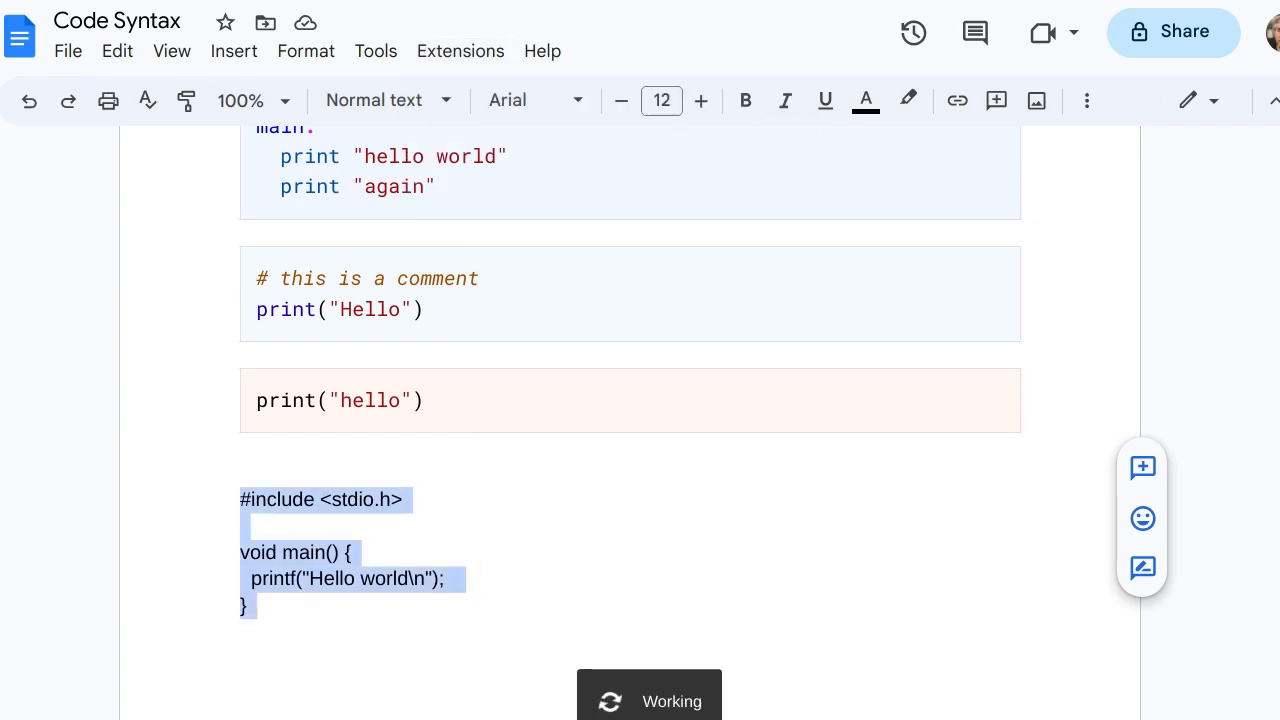
left_click(399, 557)
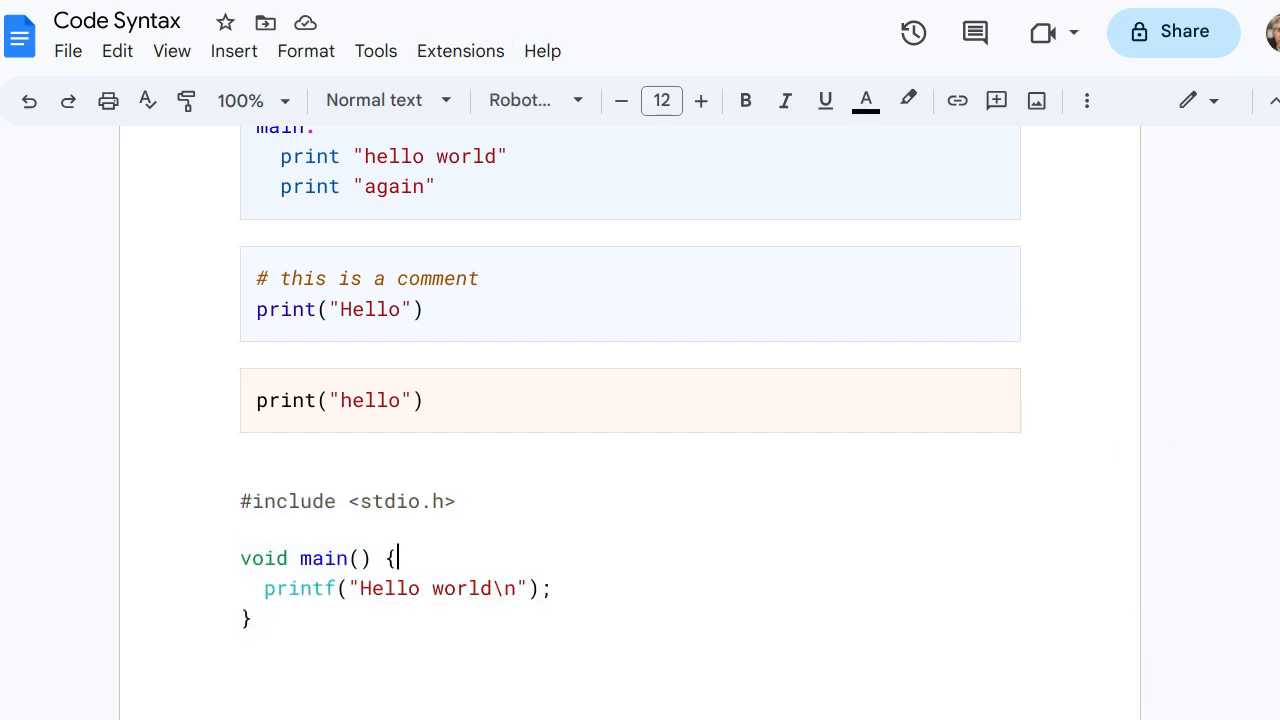
Add the line printf("foobar"); to the C program below the printf("Hello world\n"); line
left_click(254, 618)
left_click(578, 588)
key("Left")
key("Right")
key("BackSpace")
key("BackSpace")
key("Return")
type("print")
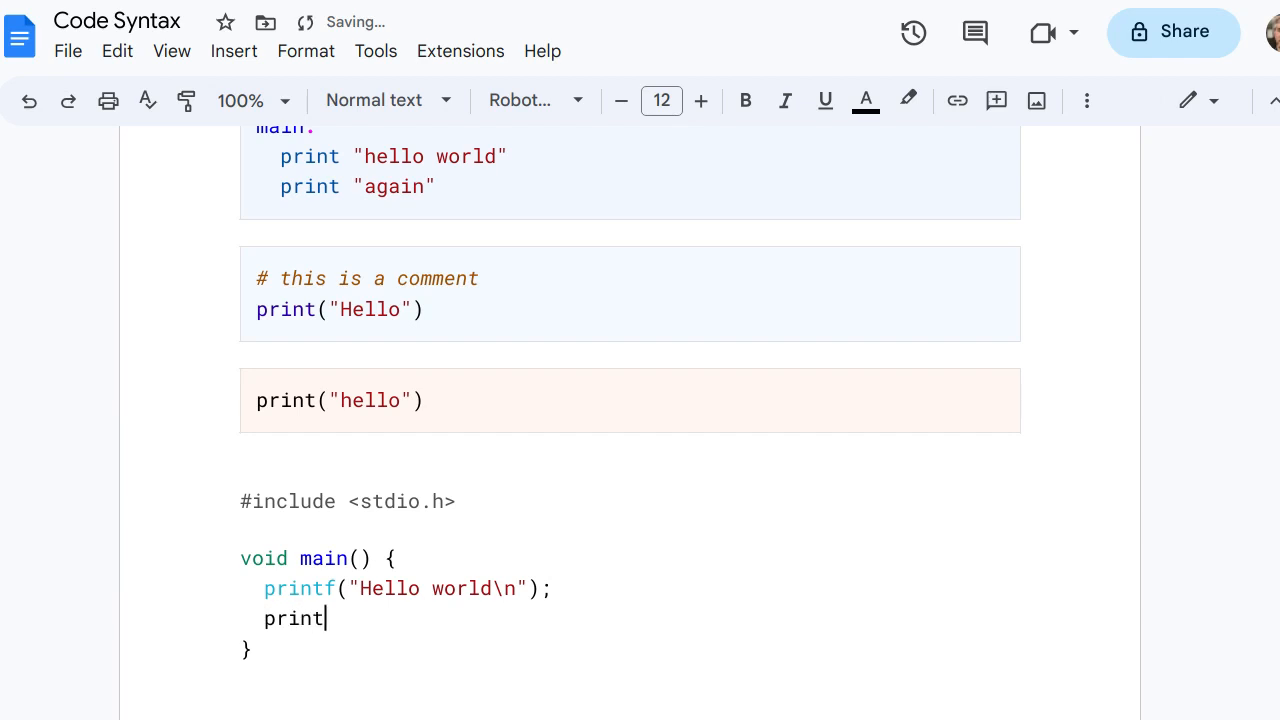
type("f(\"foobar\");")
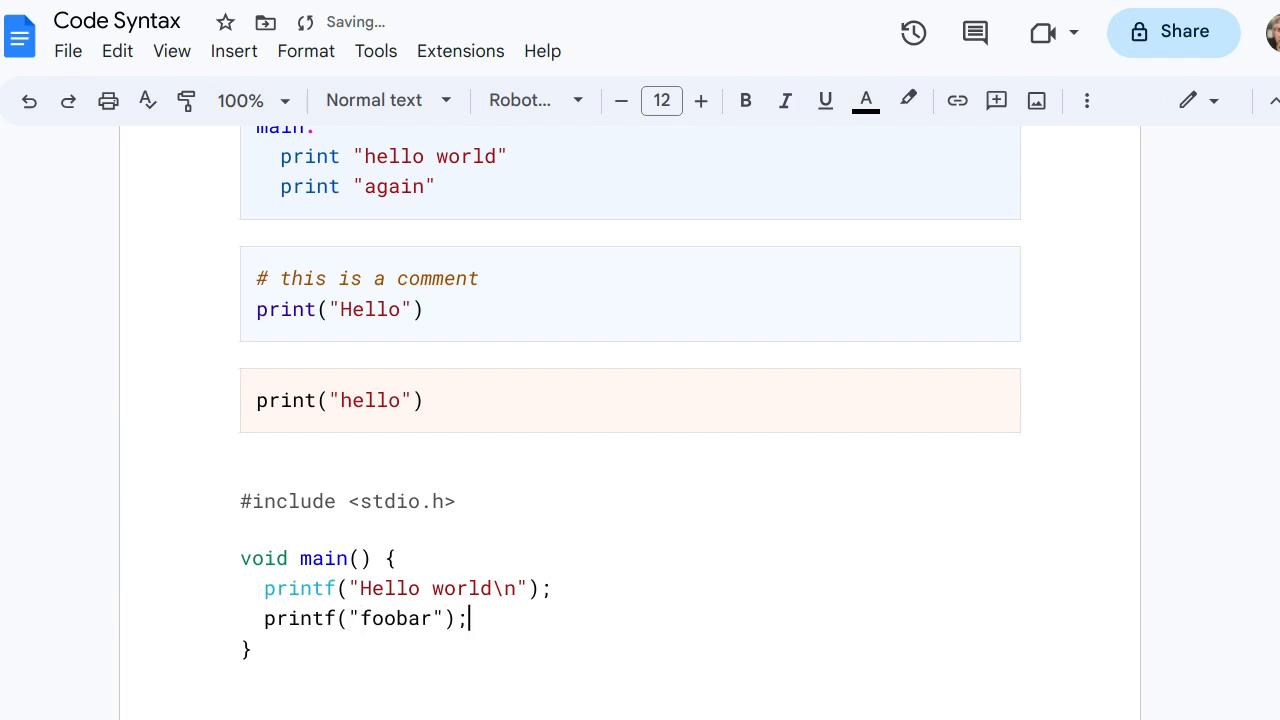
Try to highlight the new printf("foobar"); line with the add-on's general Colorize command
left_click(460, 51)
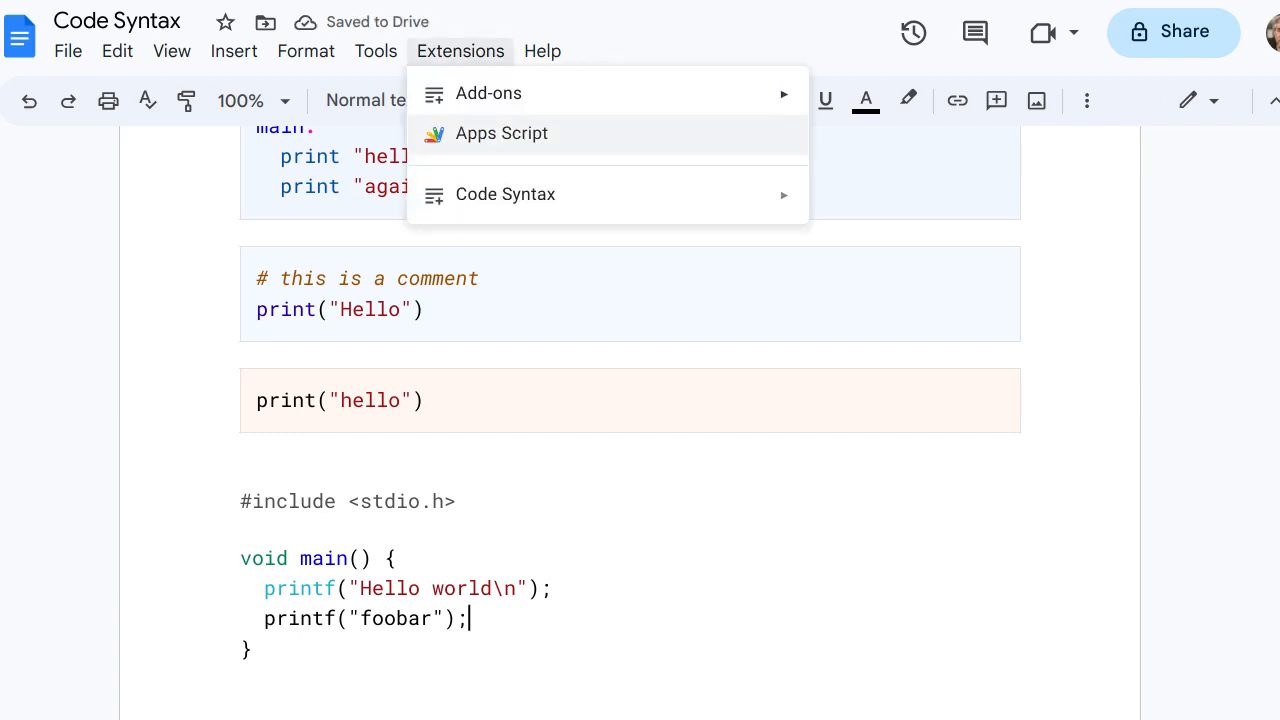
mouse_move(505, 194)
left_click(860, 203)
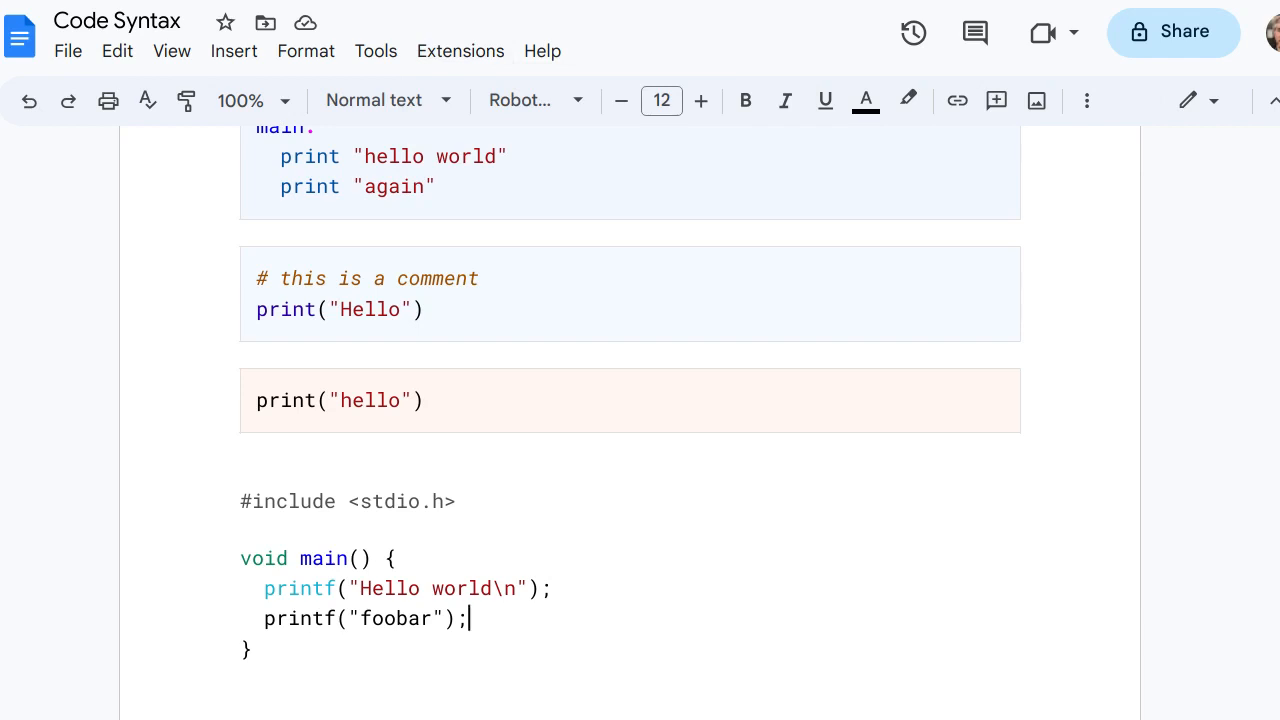
Select the complete C program including the printf("foobar"); line and colorize the selection as c again
left_click_drag(240, 502, 252, 655)
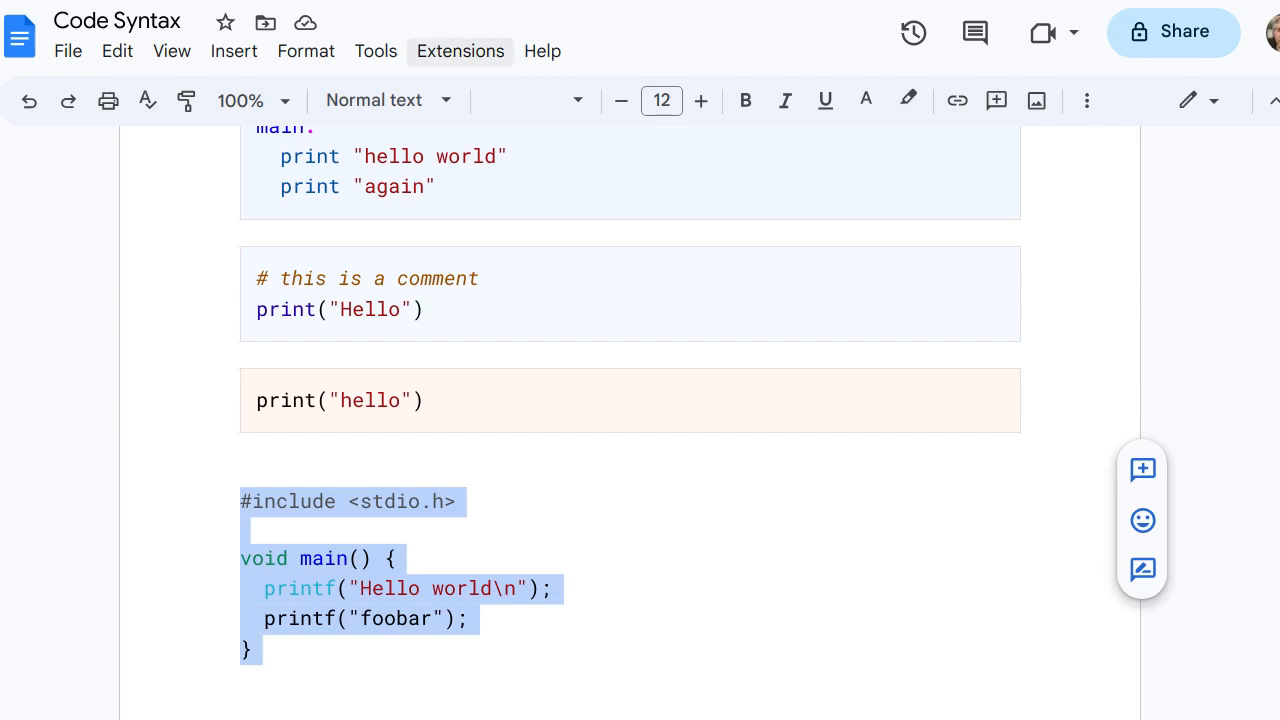
left_click(460, 51)
mouse_move(600, 194)
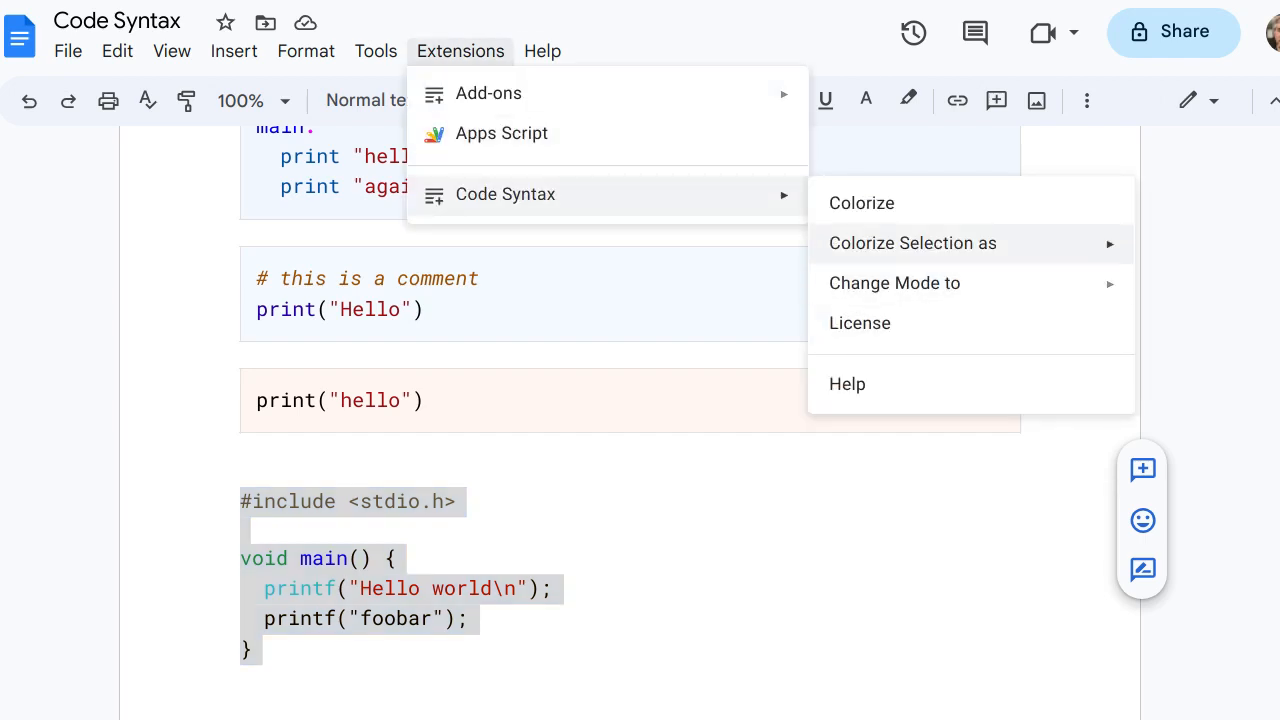
mouse_move(894, 283)
mouse_move(912, 243)
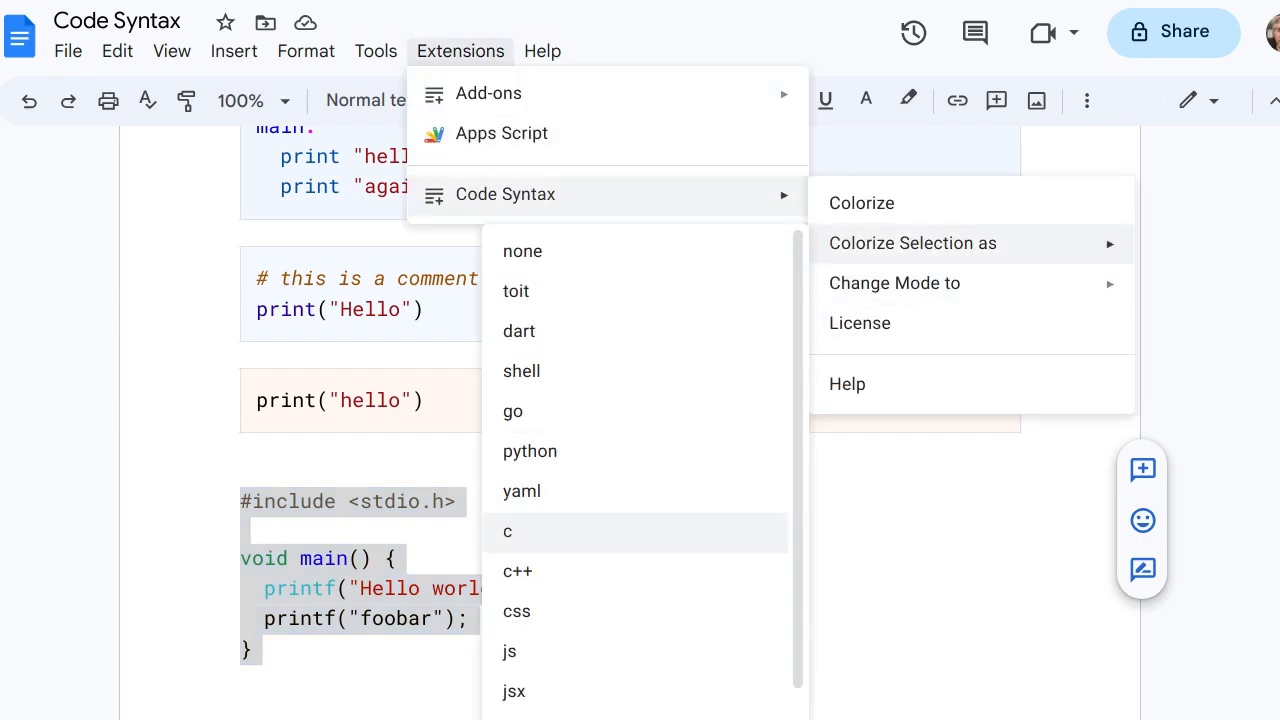
left_click(520, 531)
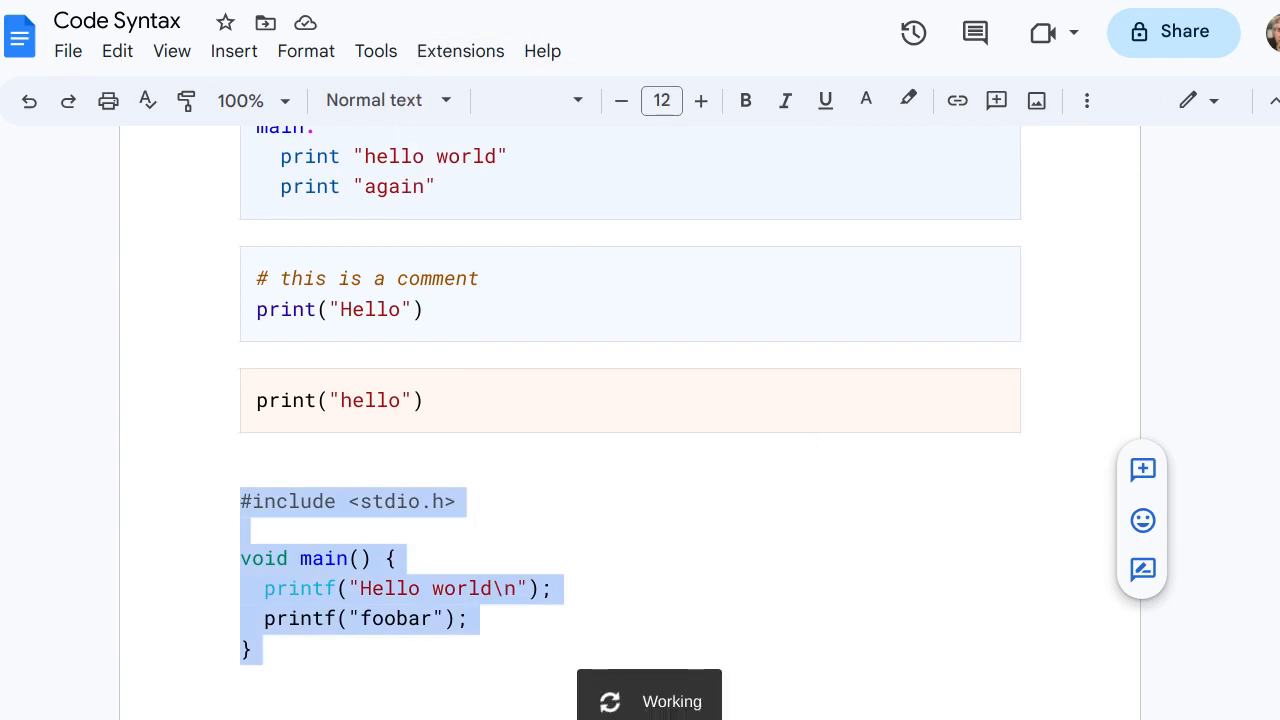